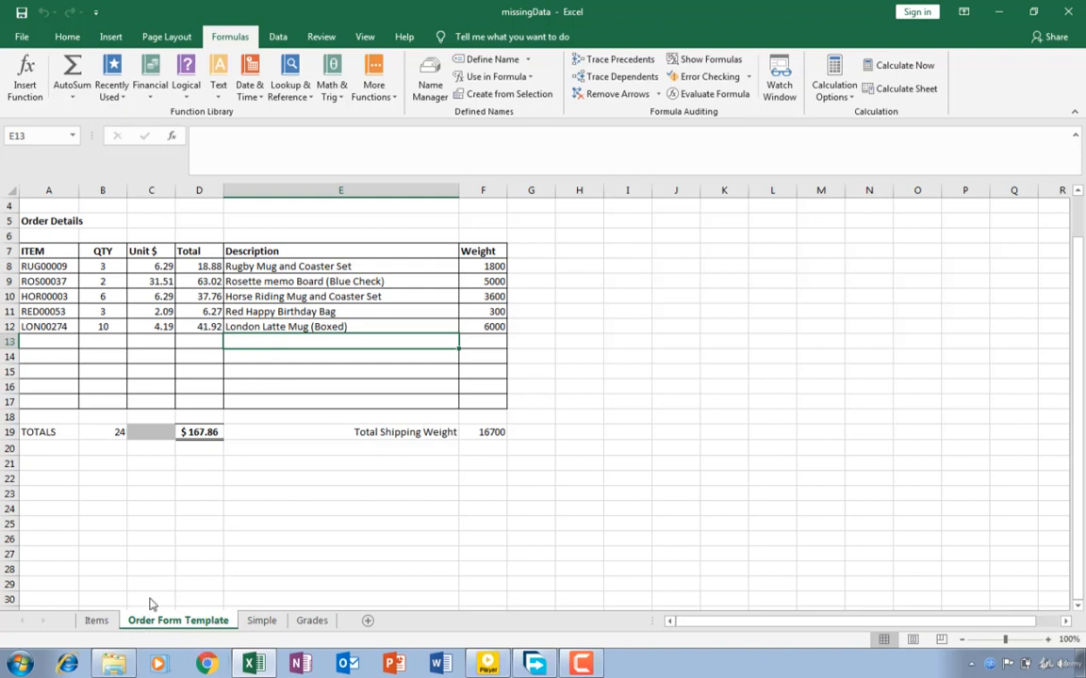
Enter the item code yyyccc in cell A13 of the Order Form Template sheet, after consulting the Items sheet.
click(59, 339)
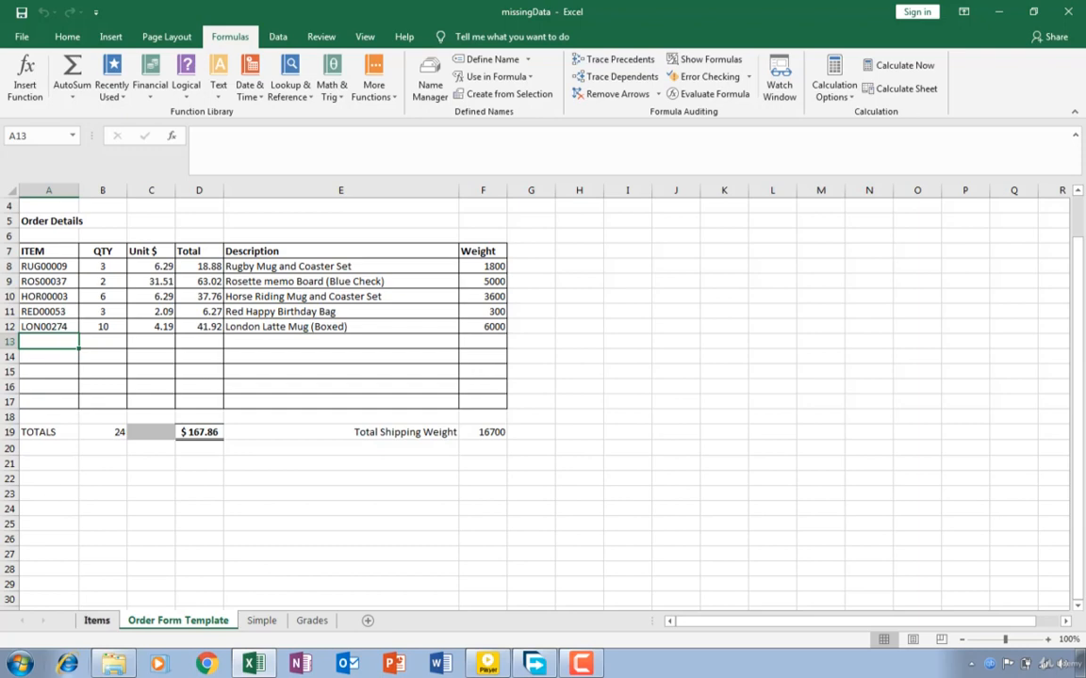
click(94, 621)
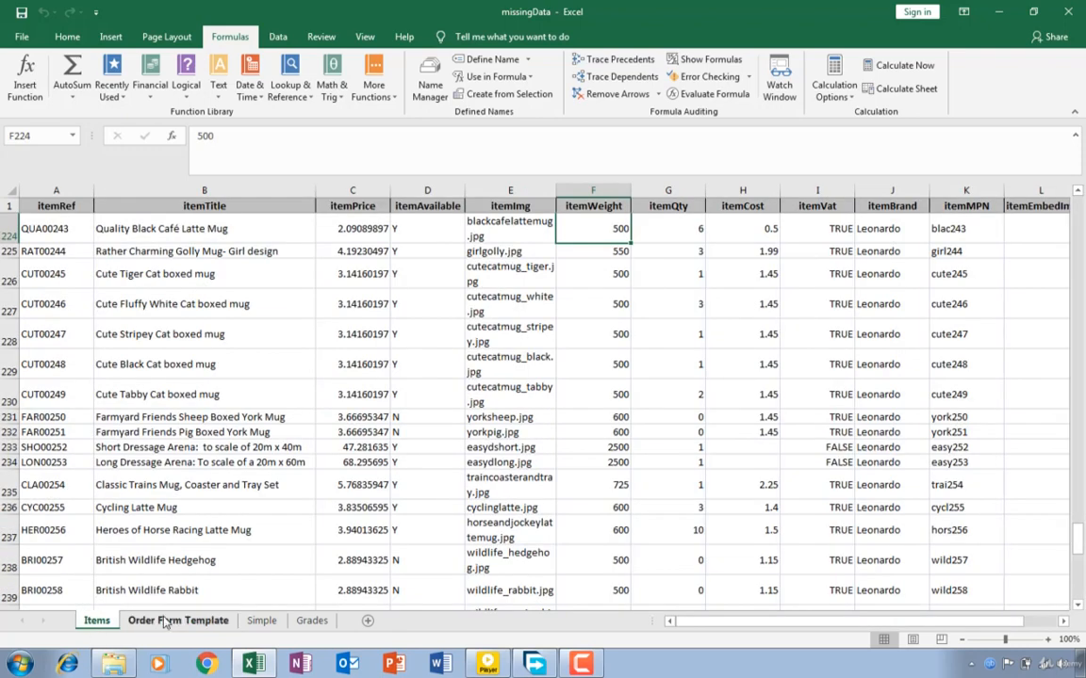
click(164, 621)
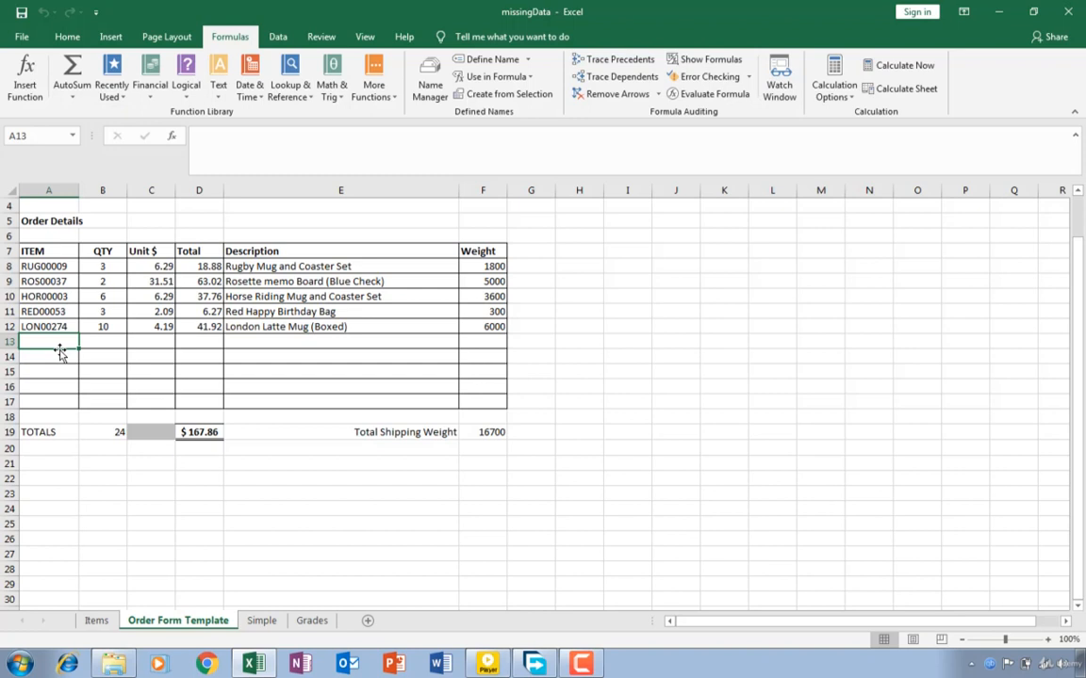
text(yyy)
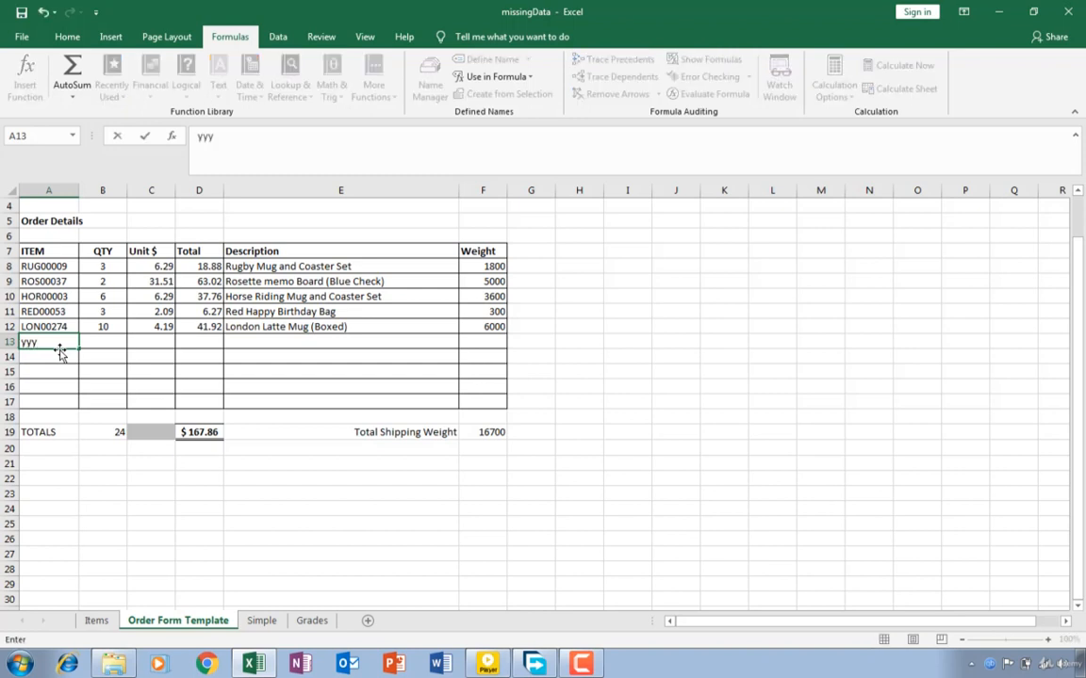
text(ccc)
click(298, 363)
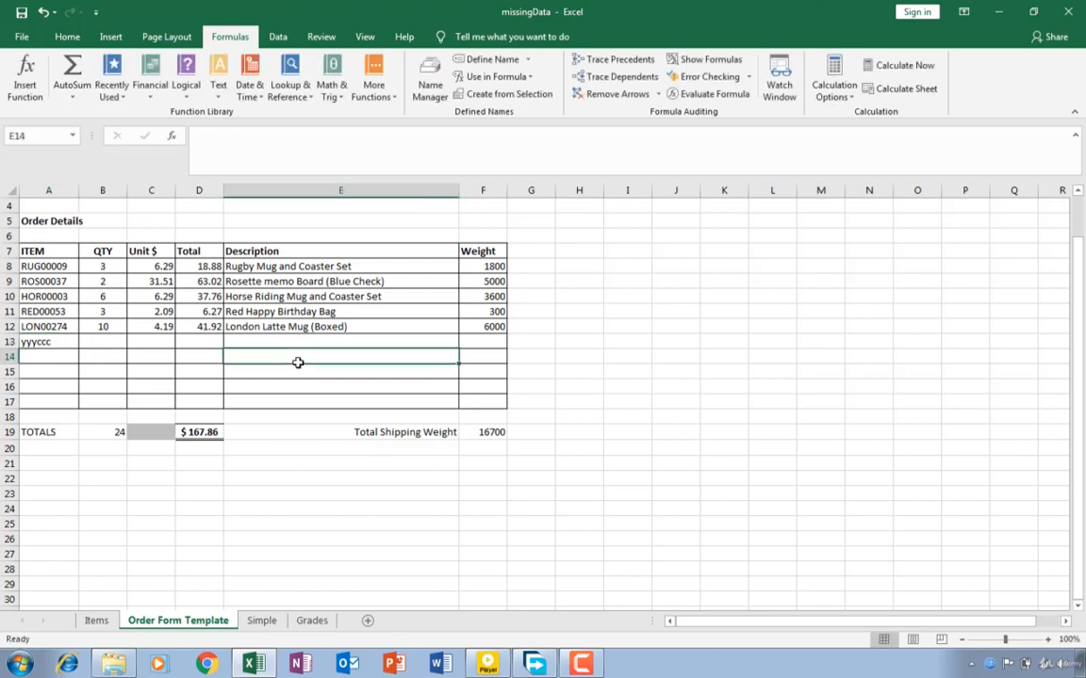
Fill the quantity and formulas of B12:F12 down into row 13 and inspect the Unit $ lookup formula in C13.
click(109, 325)
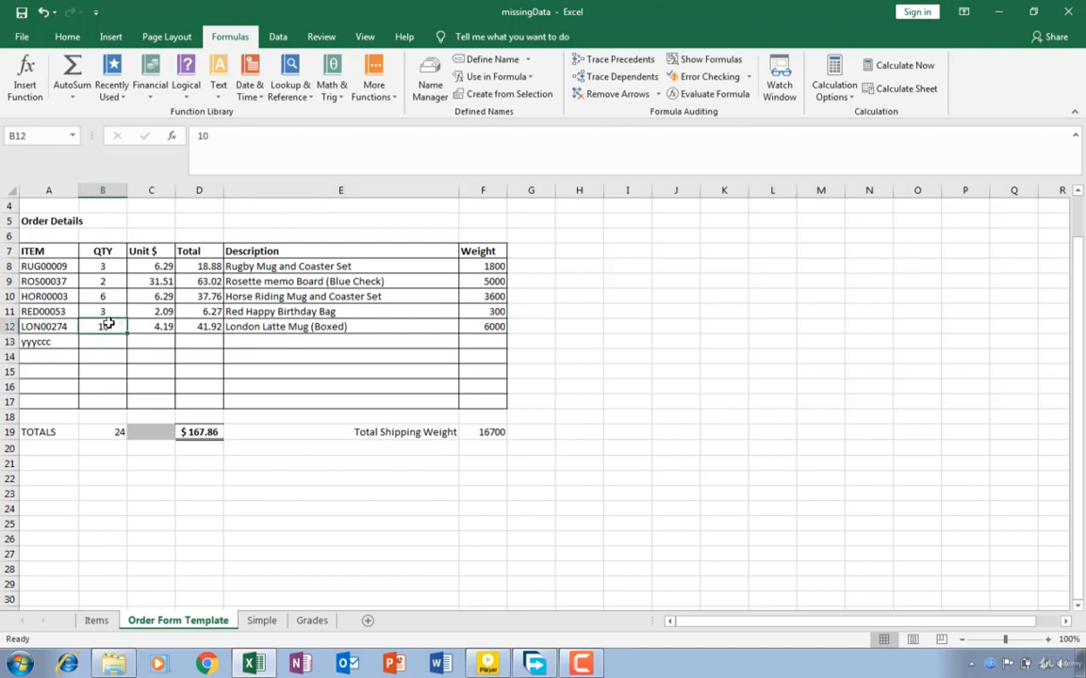
drag(108, 325, 506, 351)
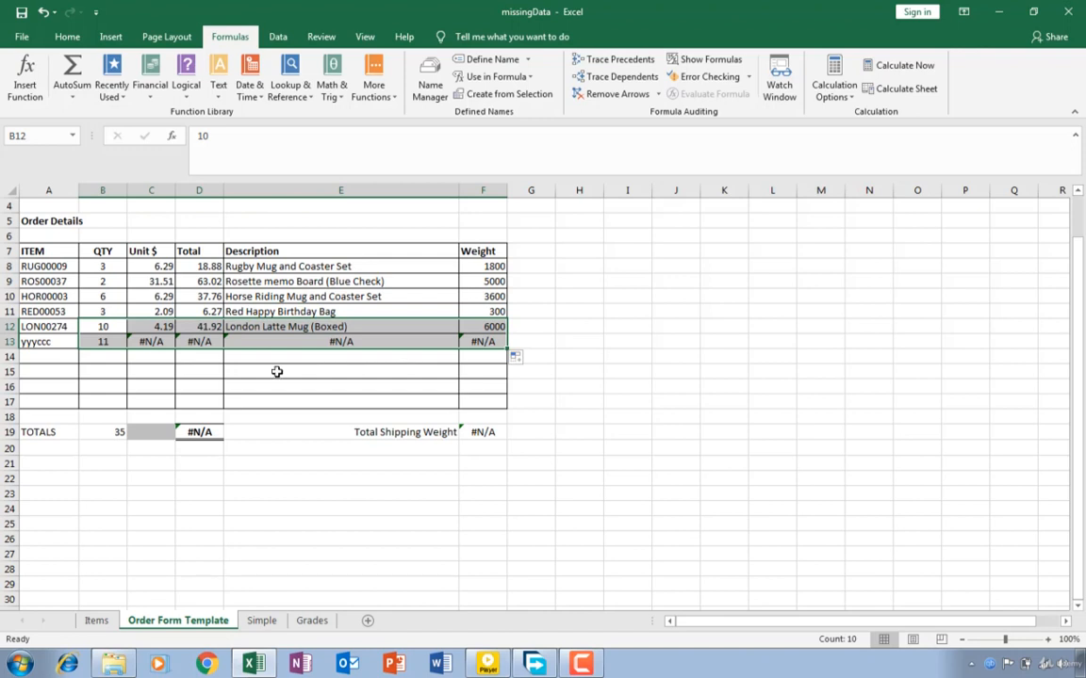
click(99, 369)
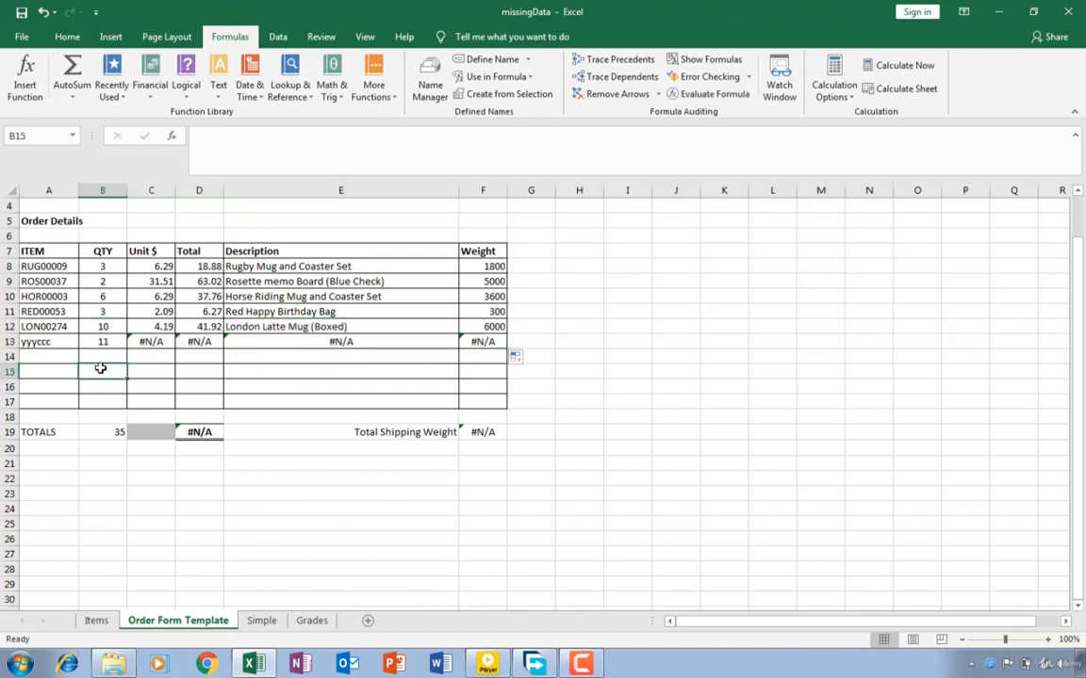
click(162, 343)
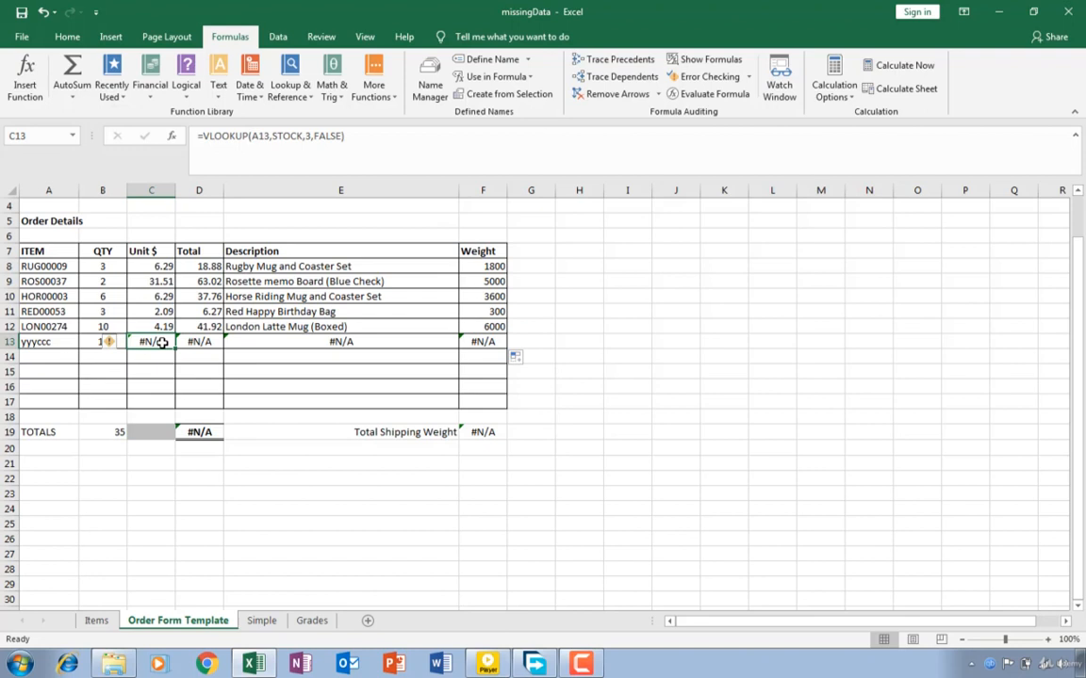
click(88, 342)
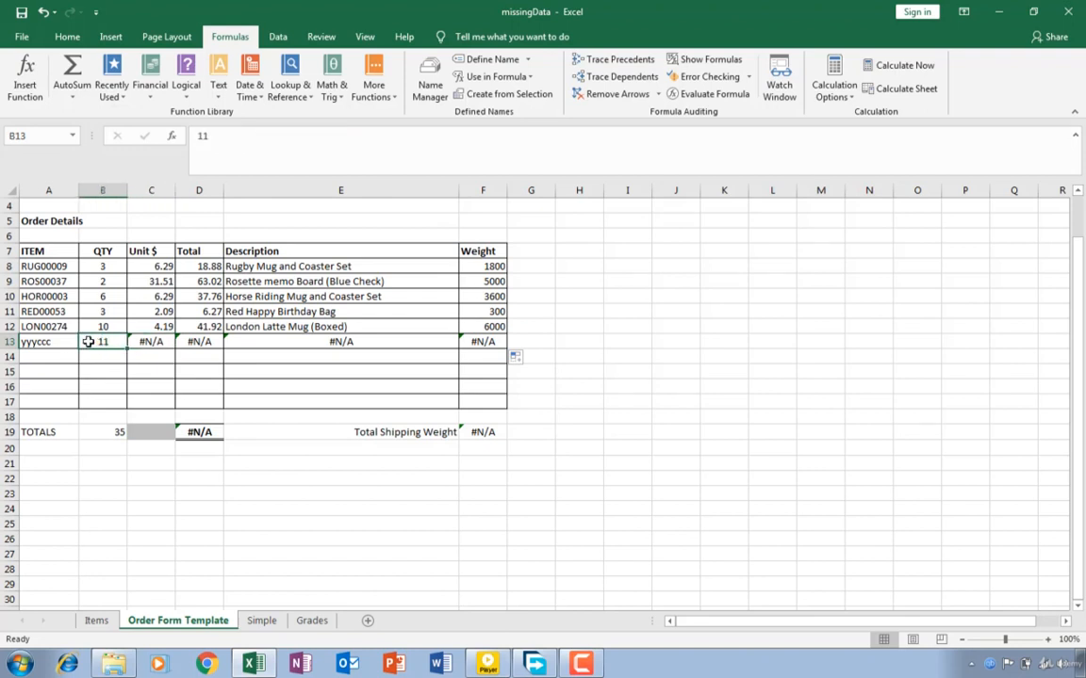
click(162, 343)
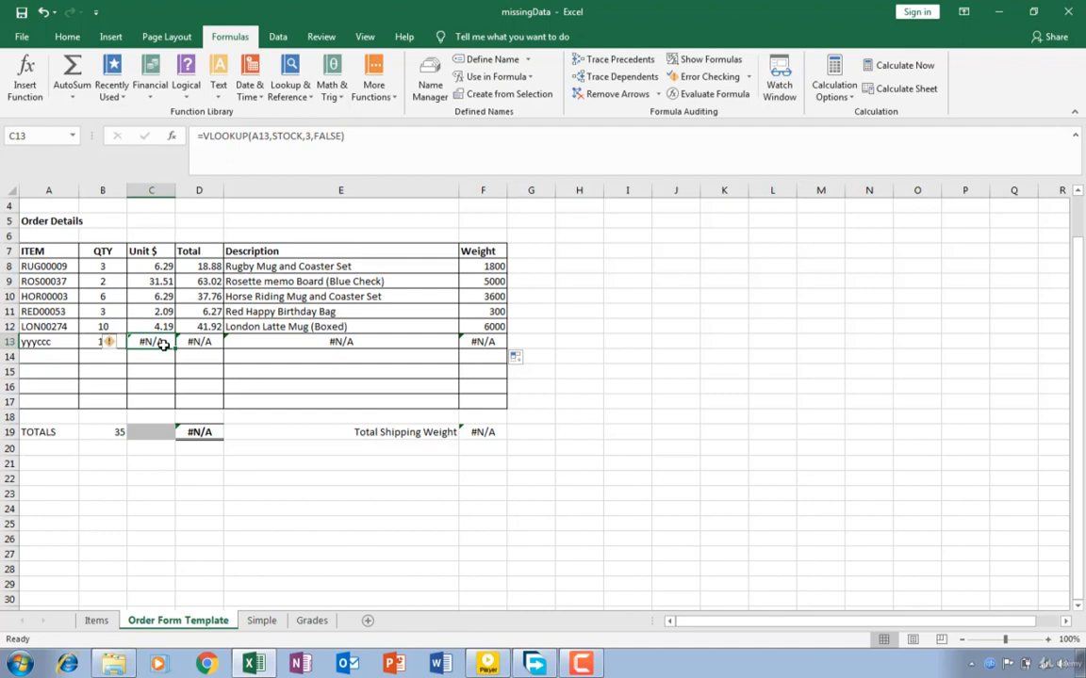
click(40, 343)
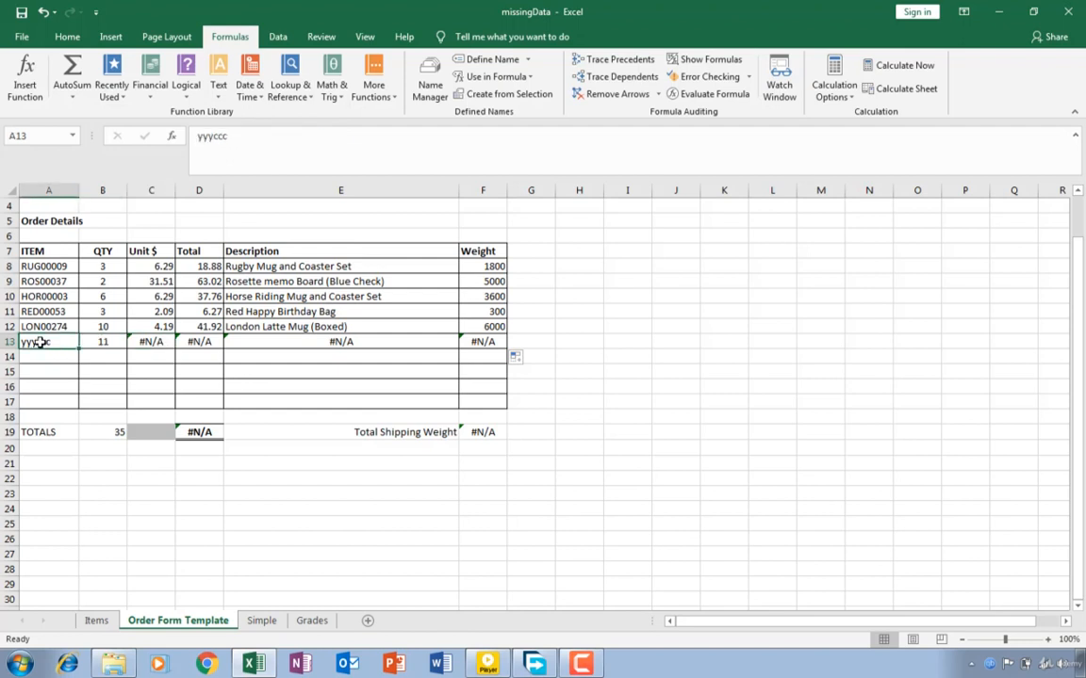
click(143, 344)
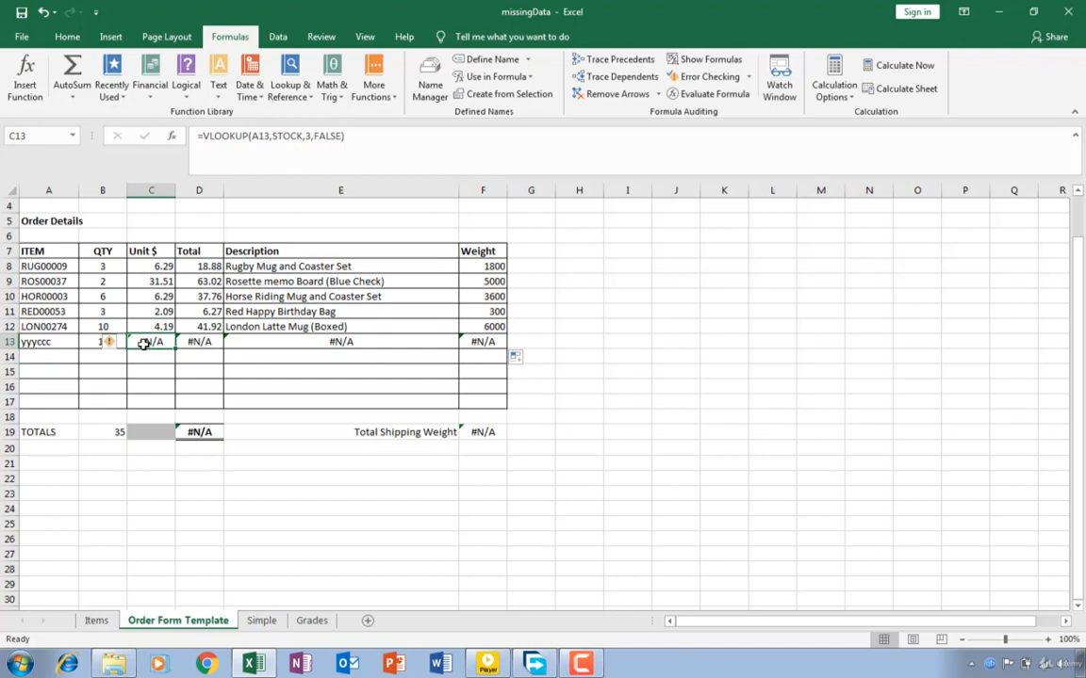
Insert IF(ISNA( in front of the VLOOKUP in the Unit $ formula of cell C8.
click(154, 268)
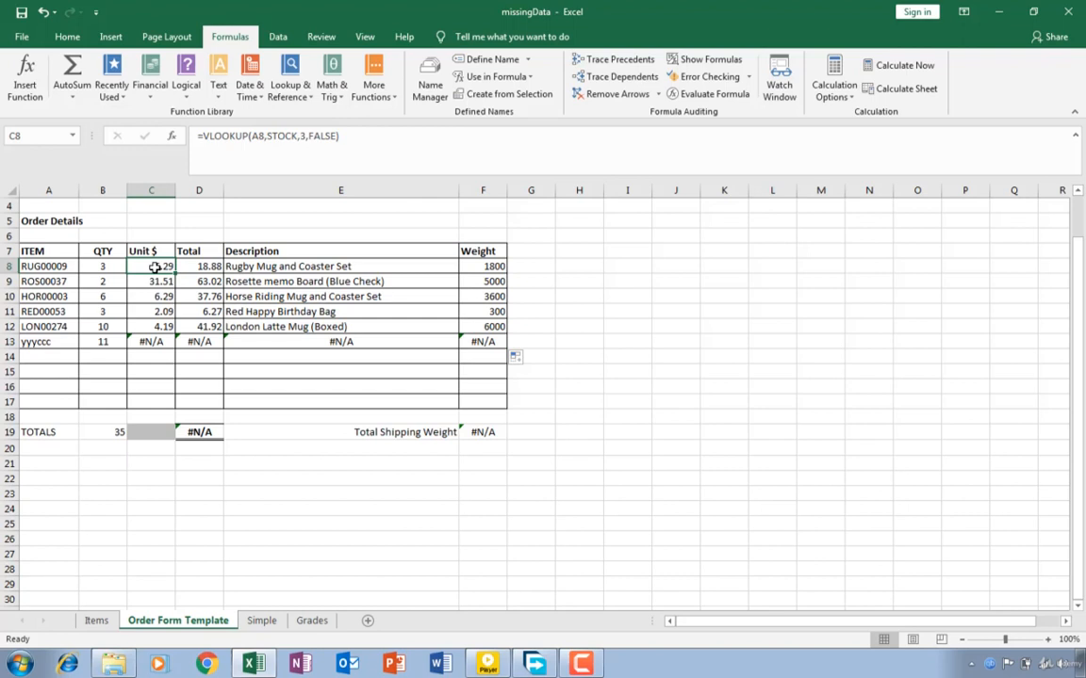
click(204, 136)
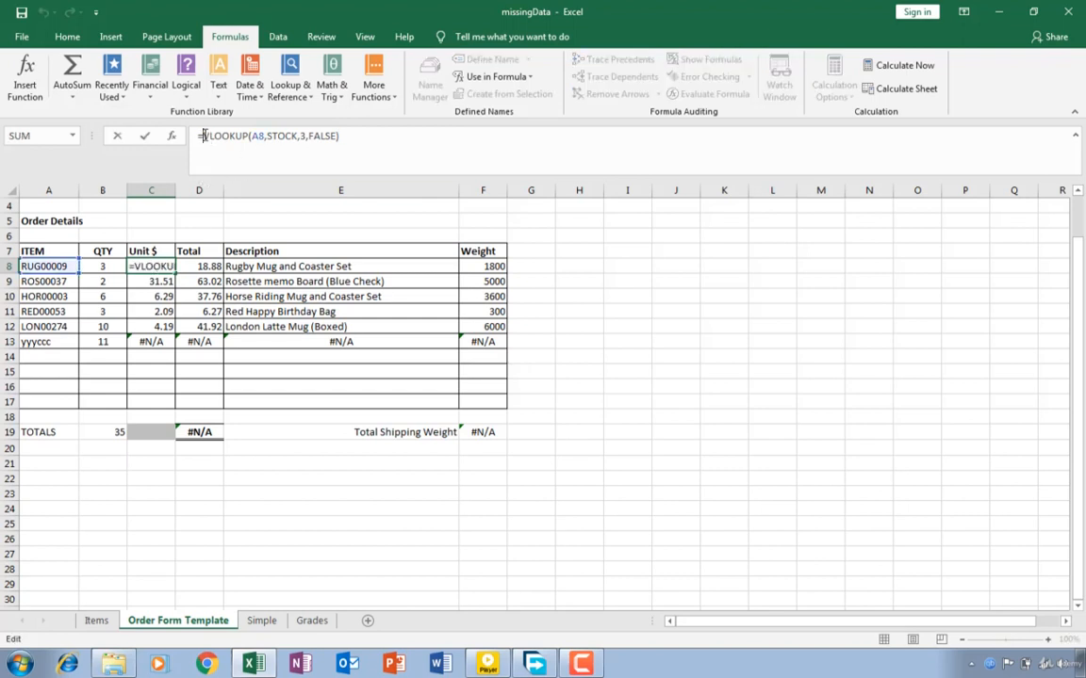
text(IF)
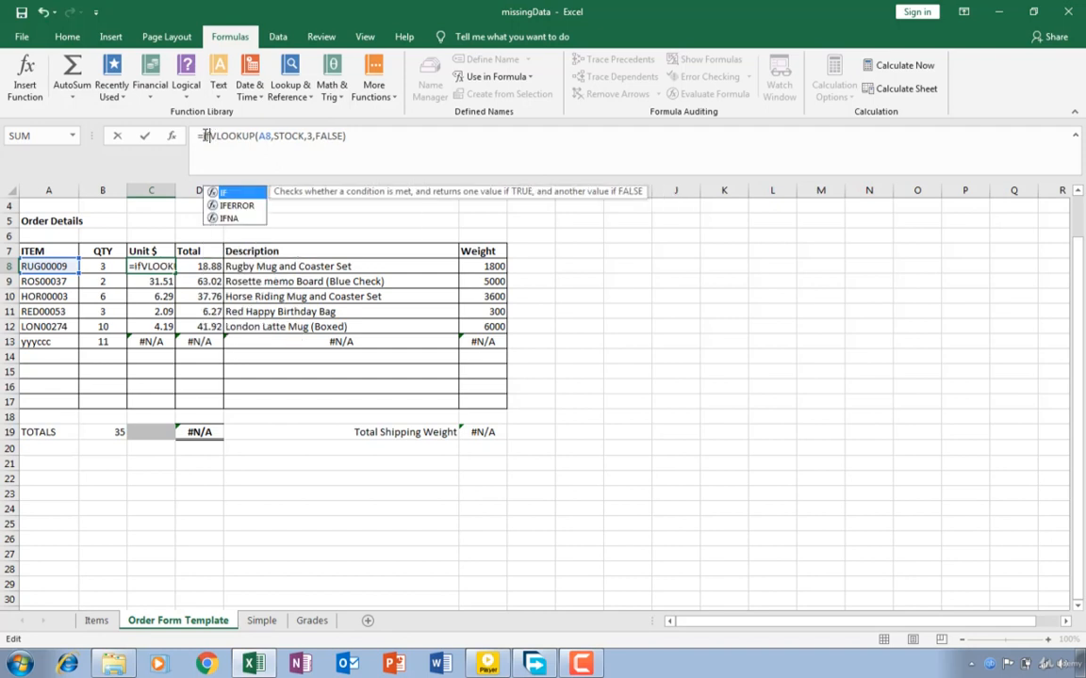
text(()
text(isn)
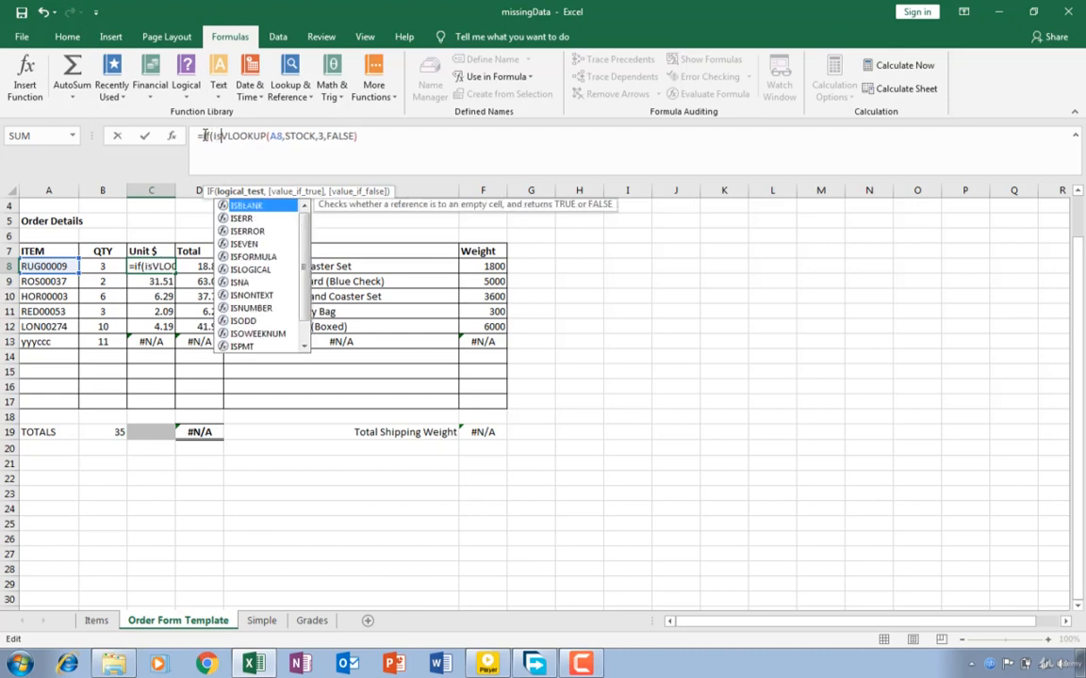
text(a)
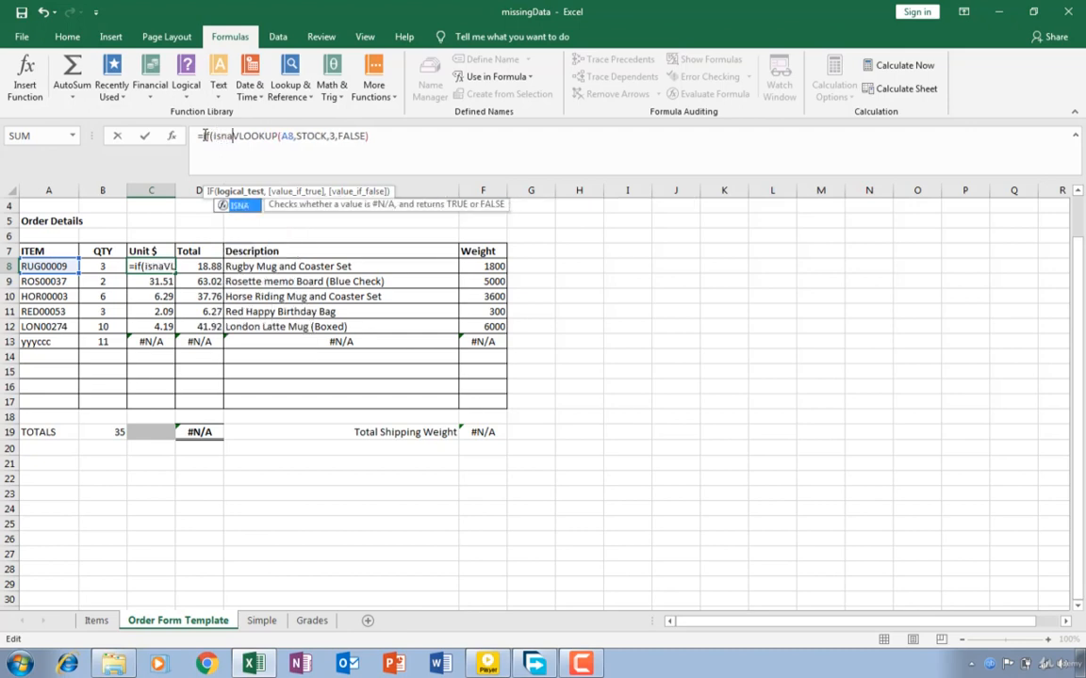
text(()
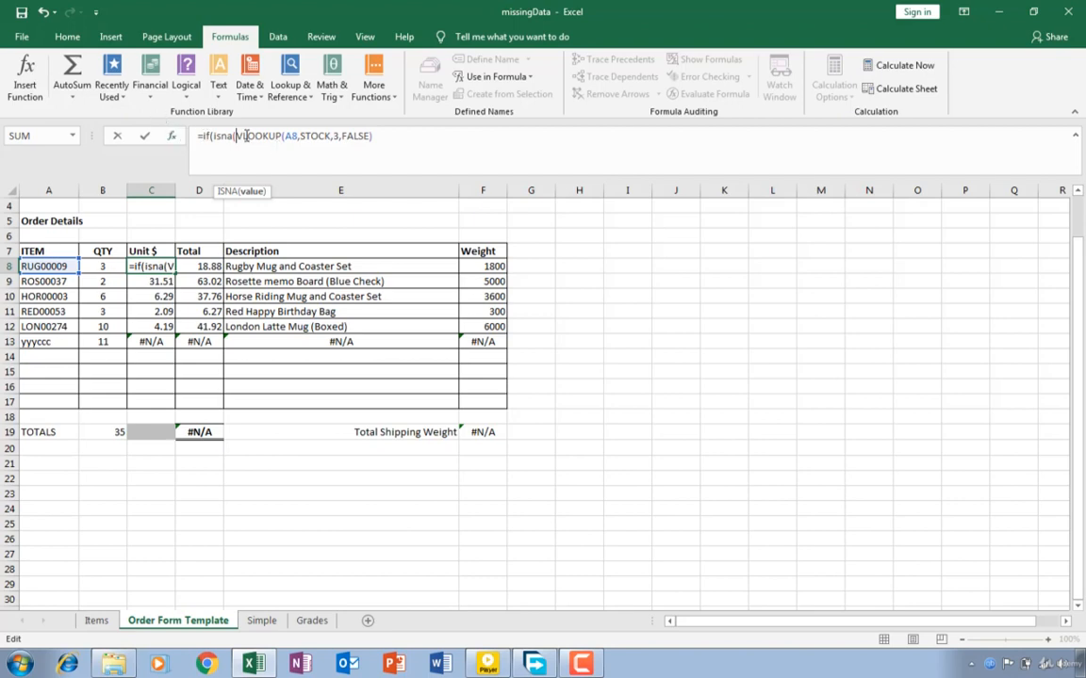
Extend the C8 formula with 0 as the value if true and a copy of VLOOKUP(A8,STOCK,3,FALSE) as the value if false, and try to enter it.
drag(237, 136, 374, 135)
key(ctrl+c)
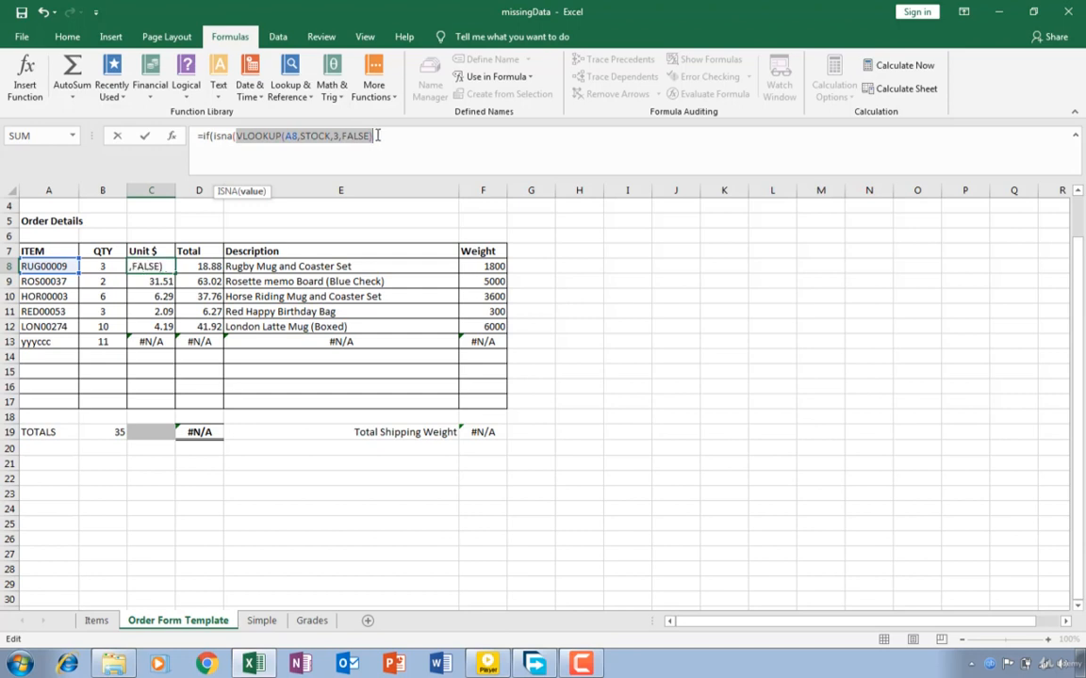
click(377, 136)
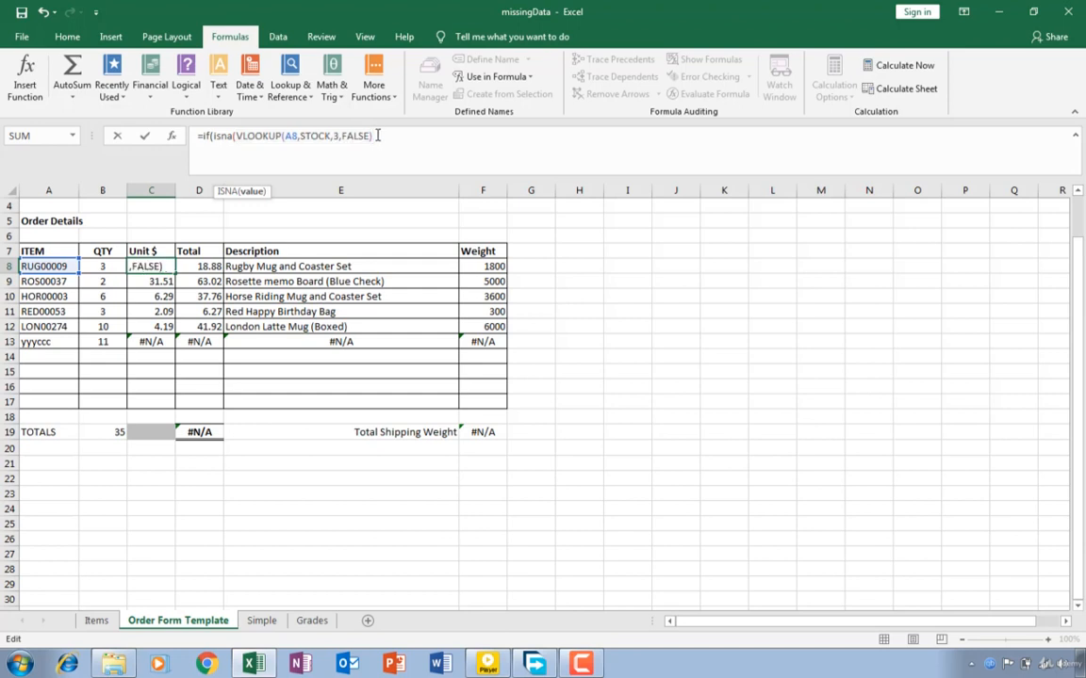
text(,)
text(0,)
key(ctrl+v)
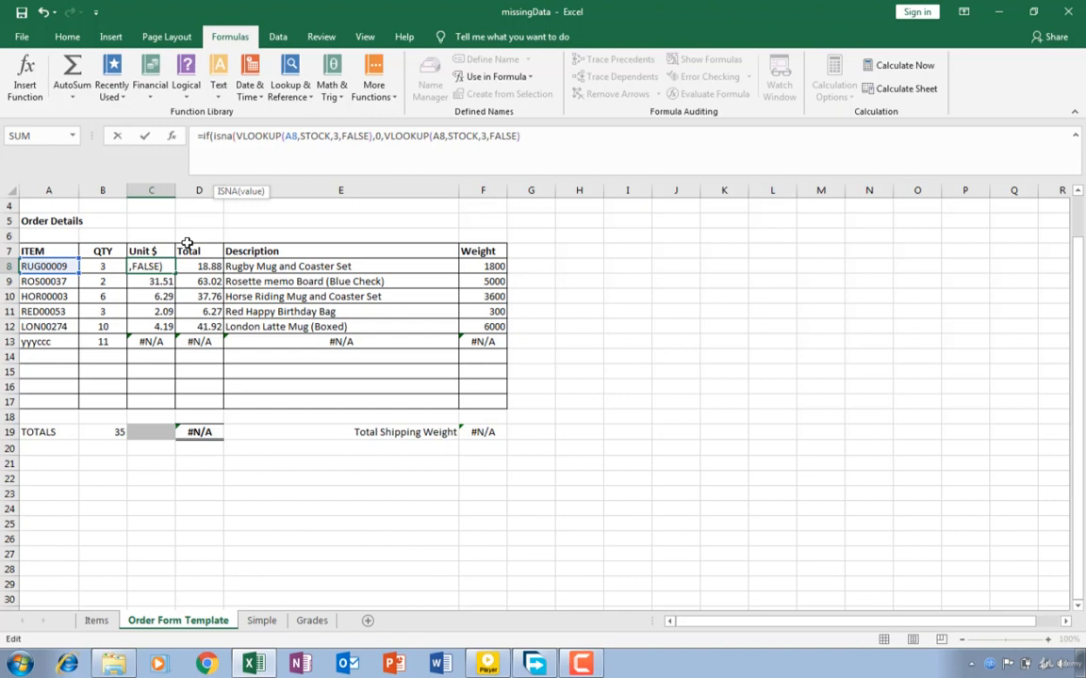
text())
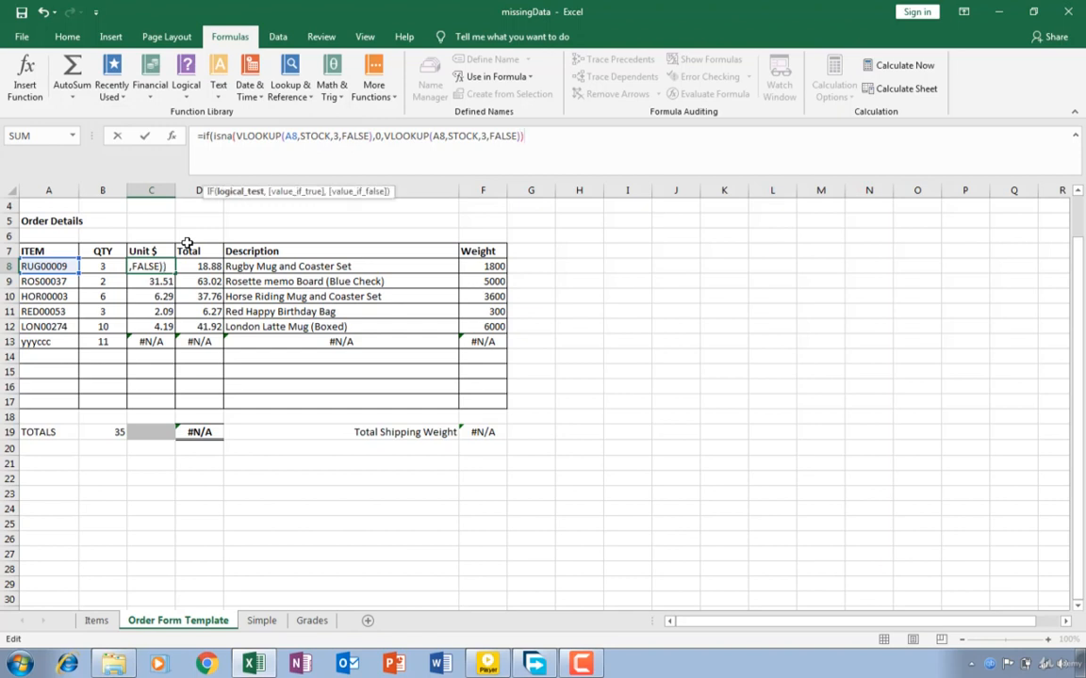
key(Return)
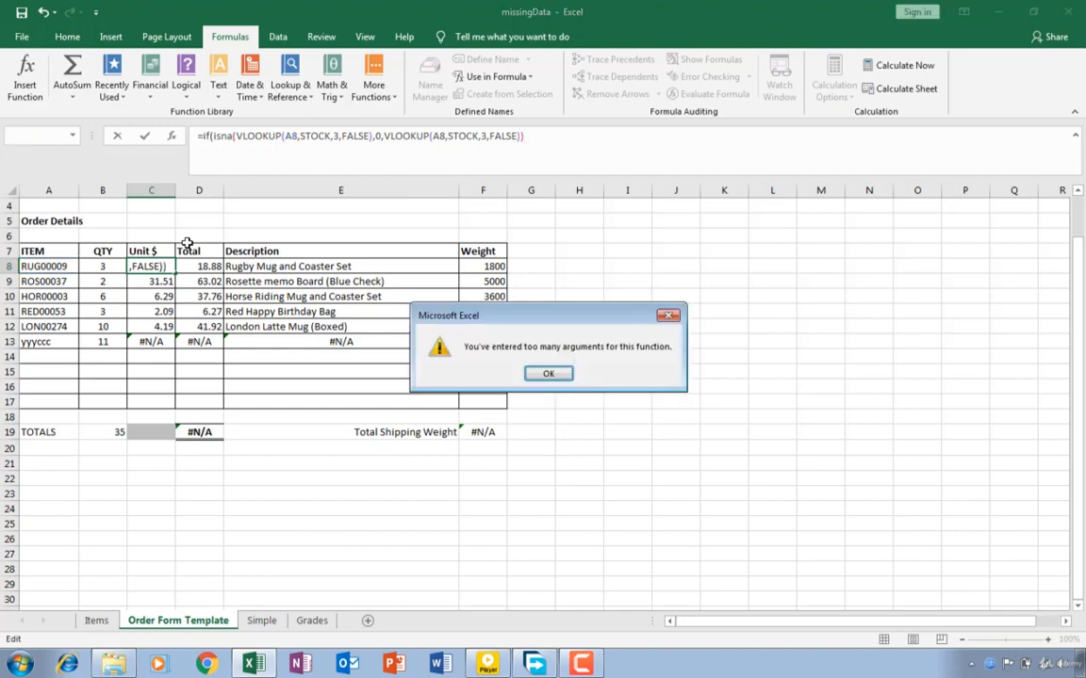
click(551, 374)
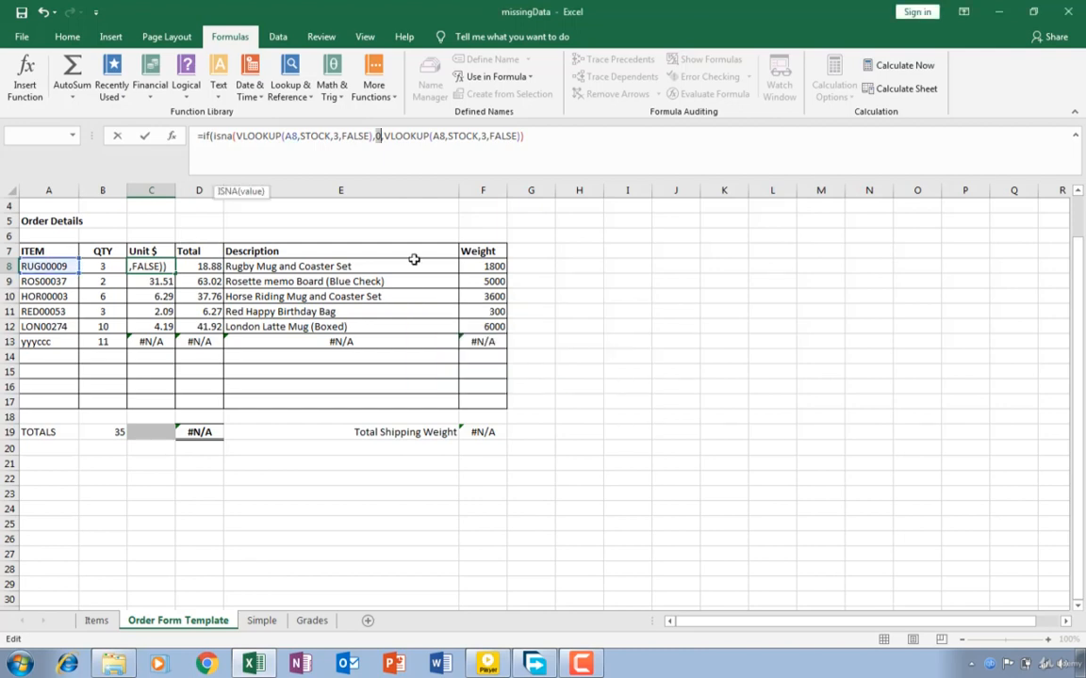
Add the closing parenthesis for ISNA after the first VLOOKUP in C8 and enter the corrected formula.
click(373, 138)
text())
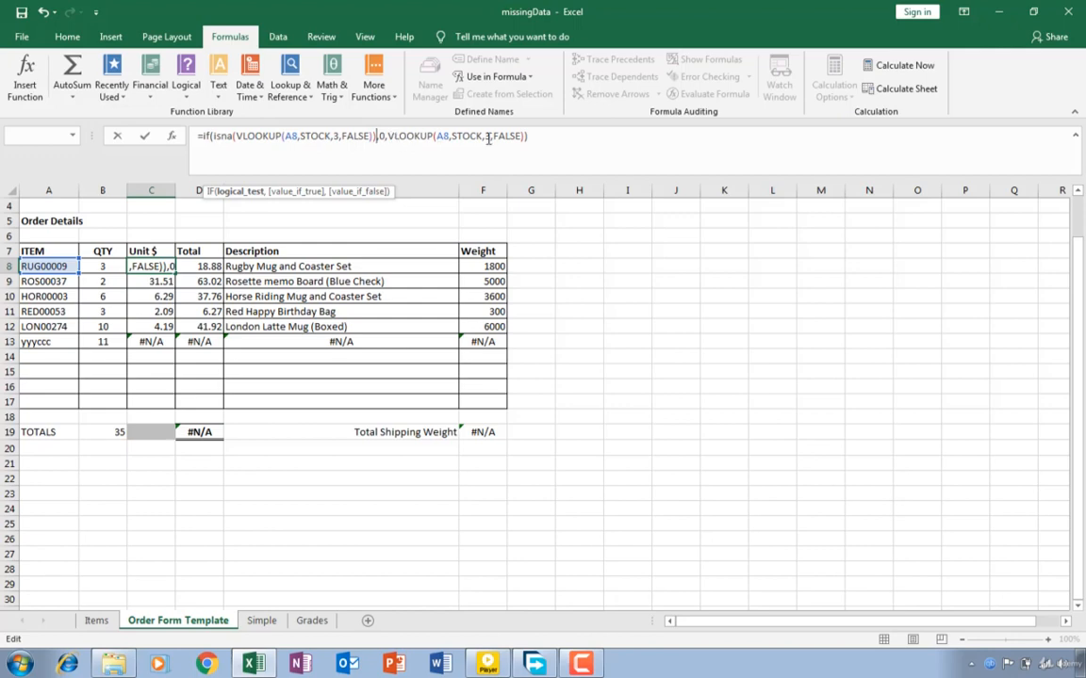
key(Return)
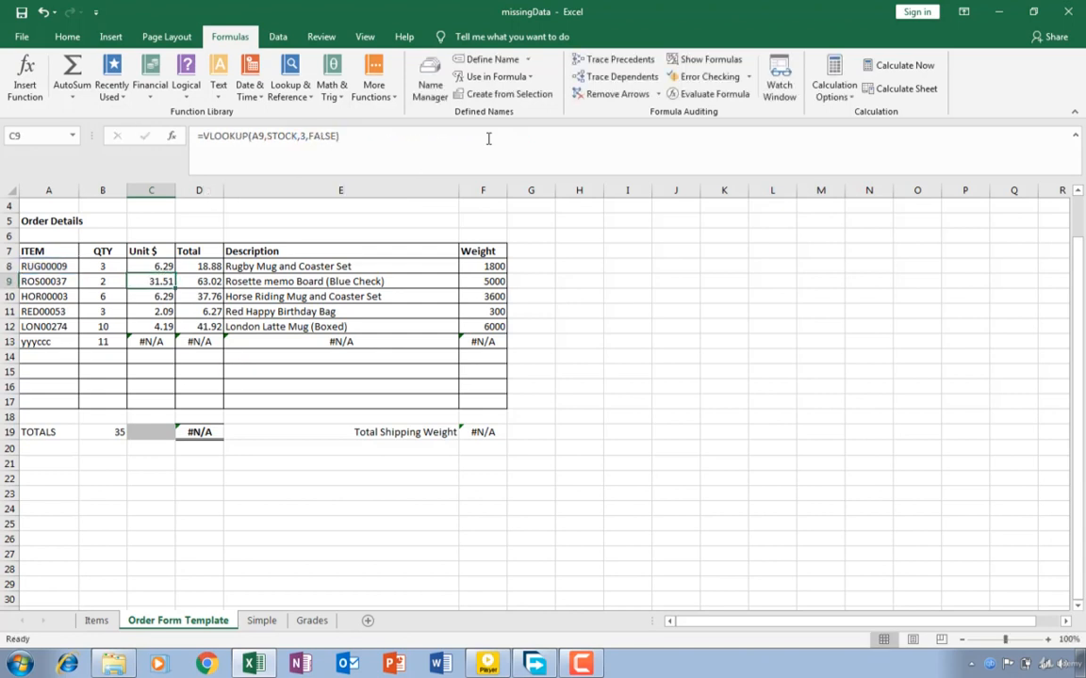
Fill the C8 formula down the Unit $ column through C13 and check the copied formula for the yyyccc item.
click(166, 265)
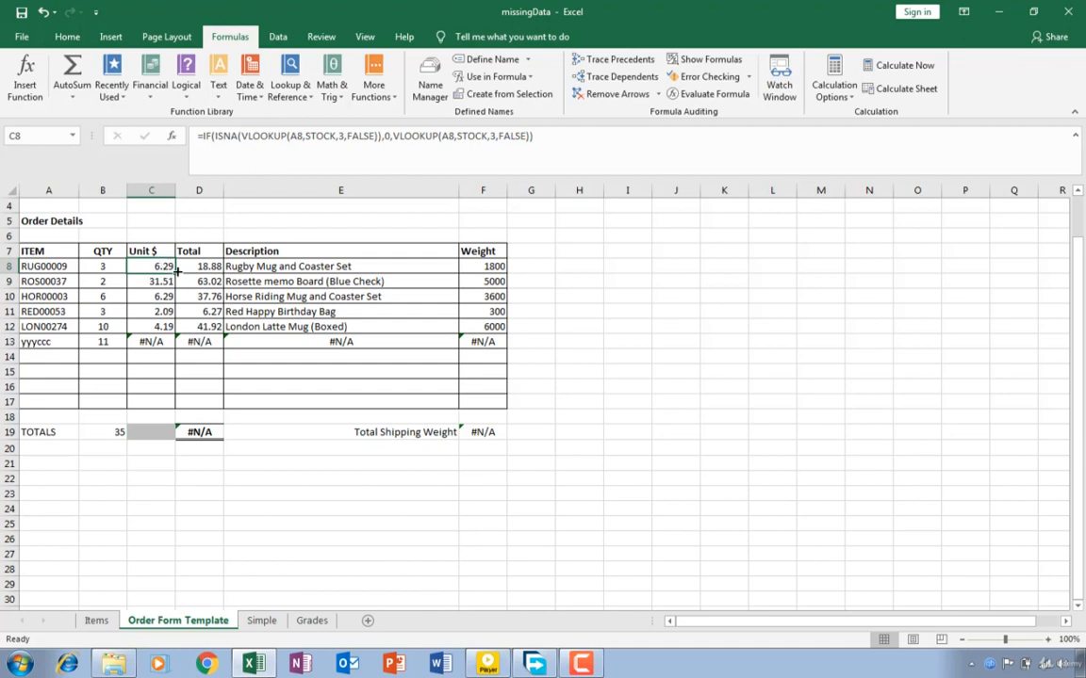
double_click(174, 273)
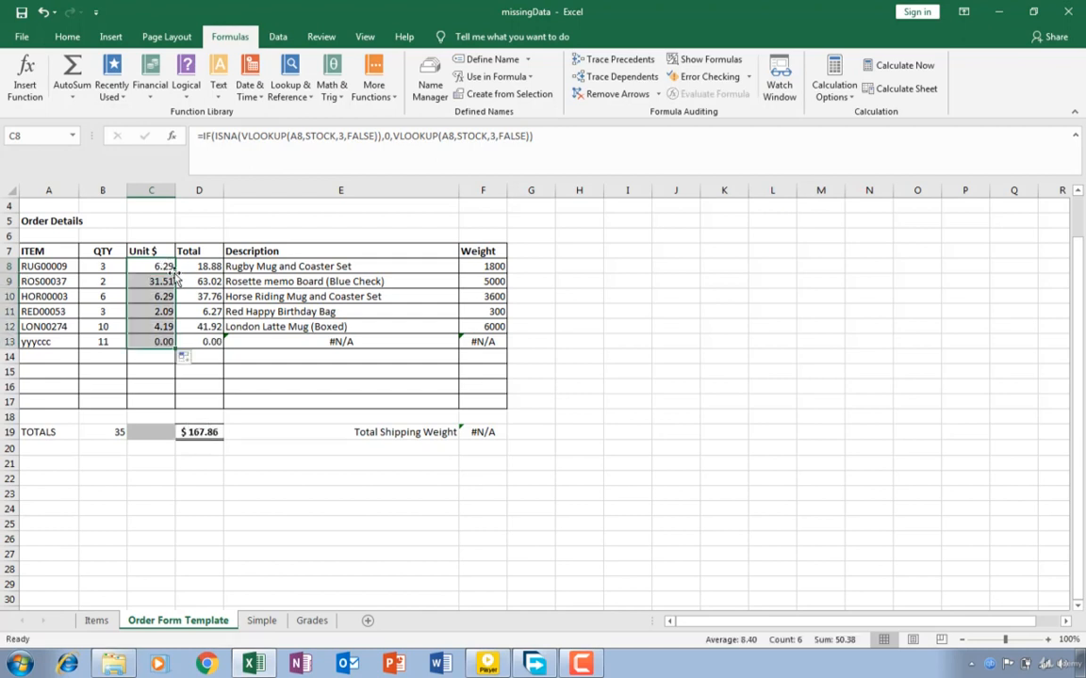
click(150, 342)
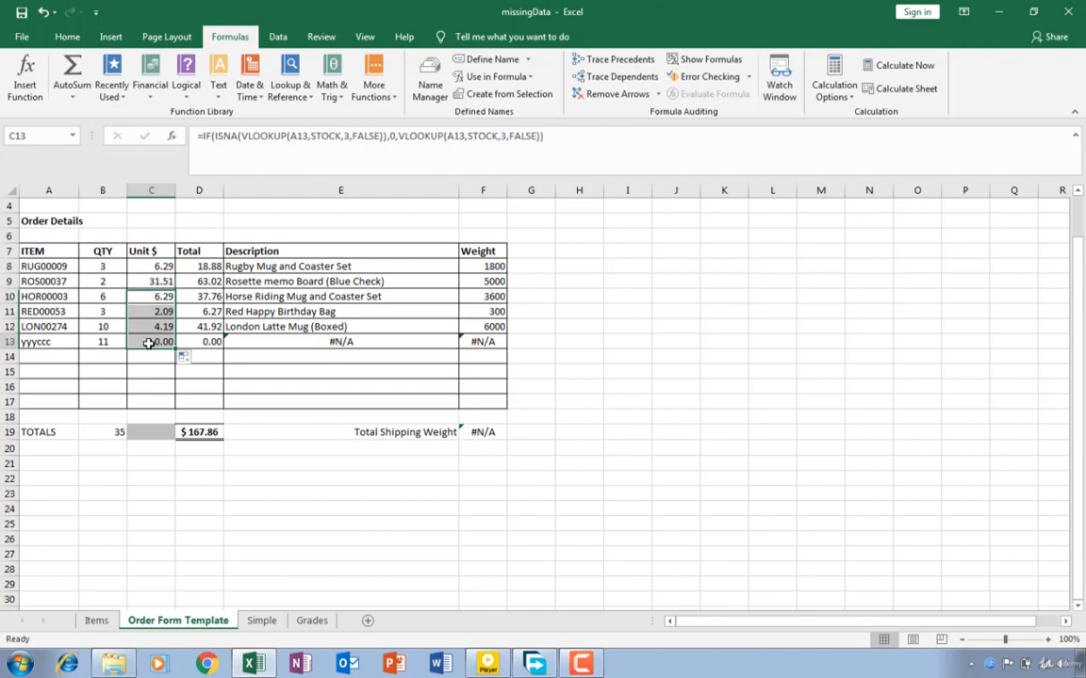
click(36, 342)
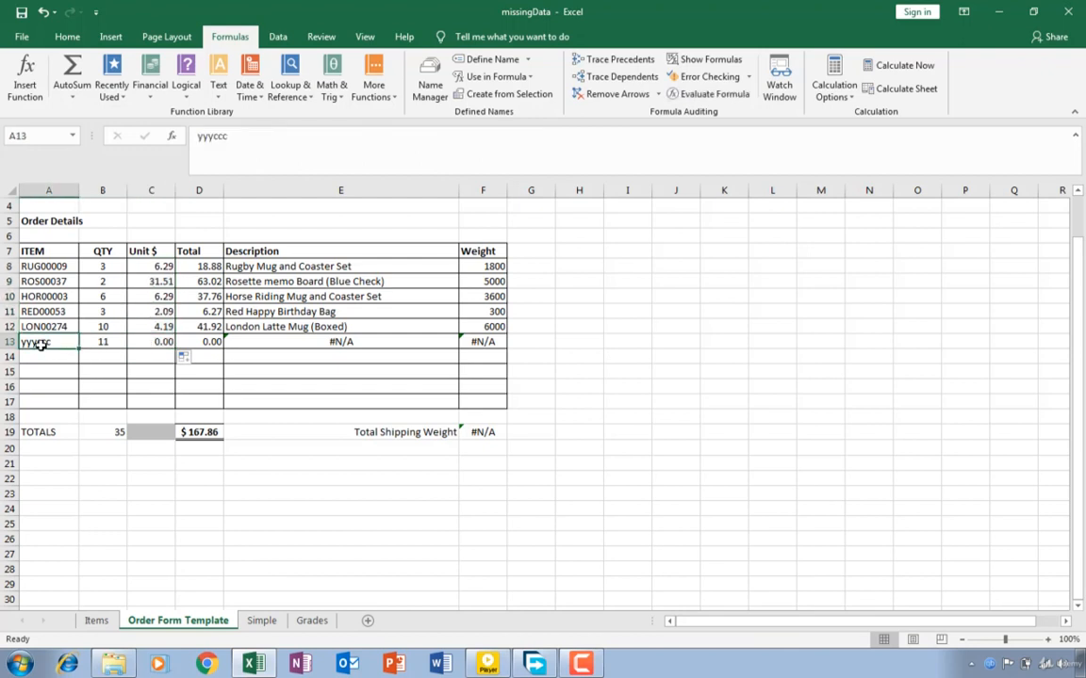
click(140, 343)
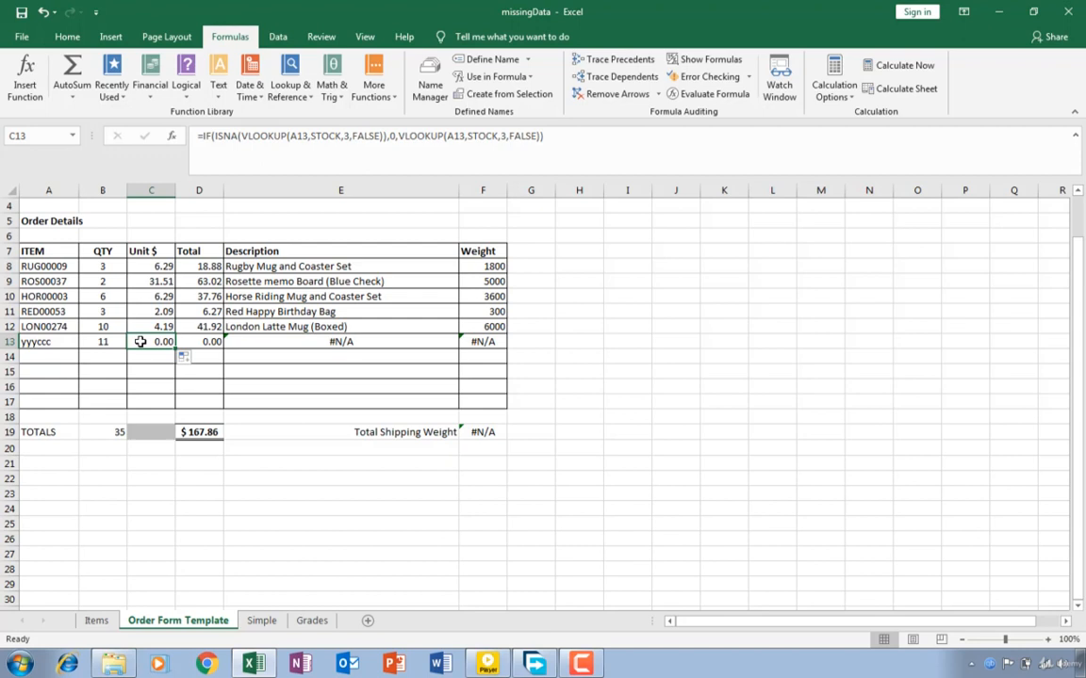
Insert IF(ISNA( in front of the VLOOKUP in the Description formula of cell E13.
click(254, 343)
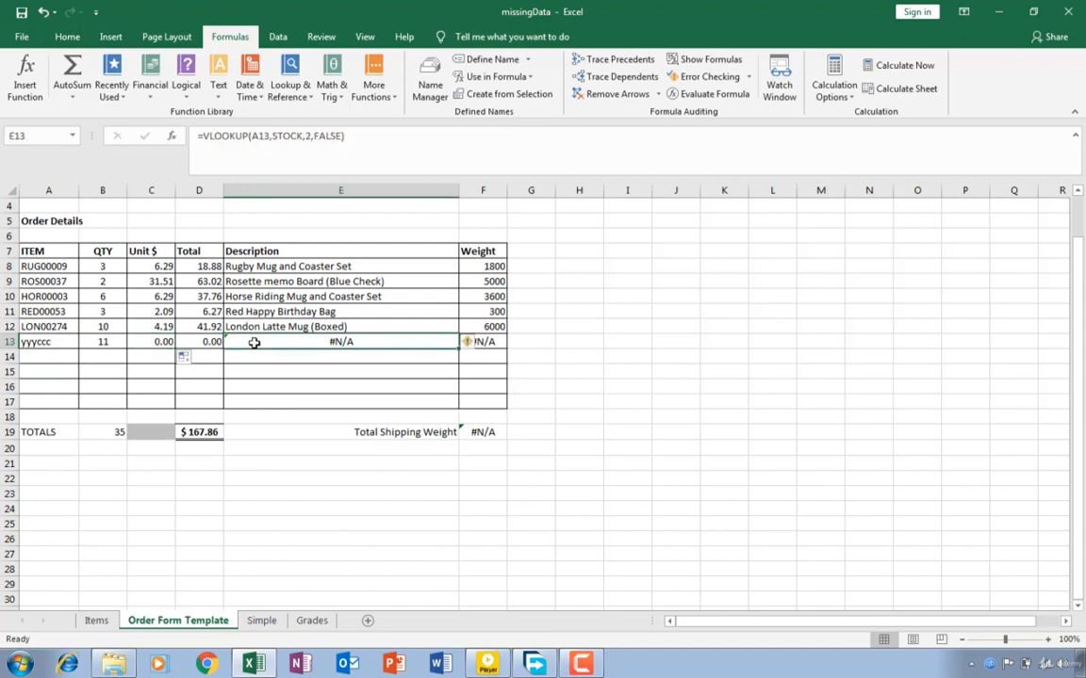
click(204, 135)
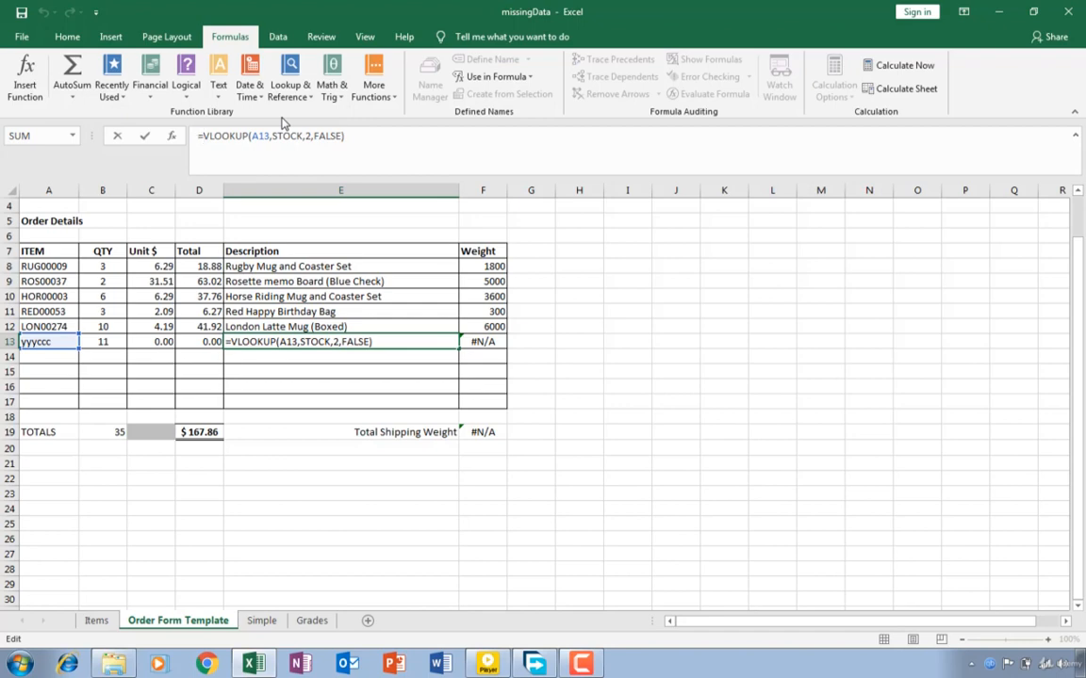
text(if)
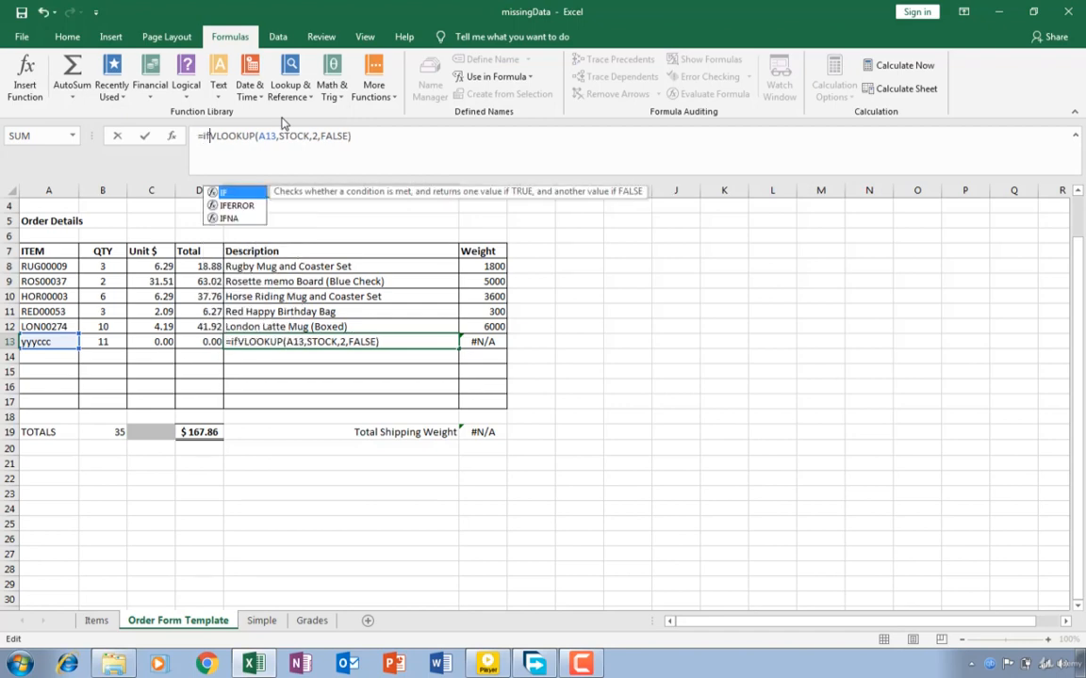
text(()
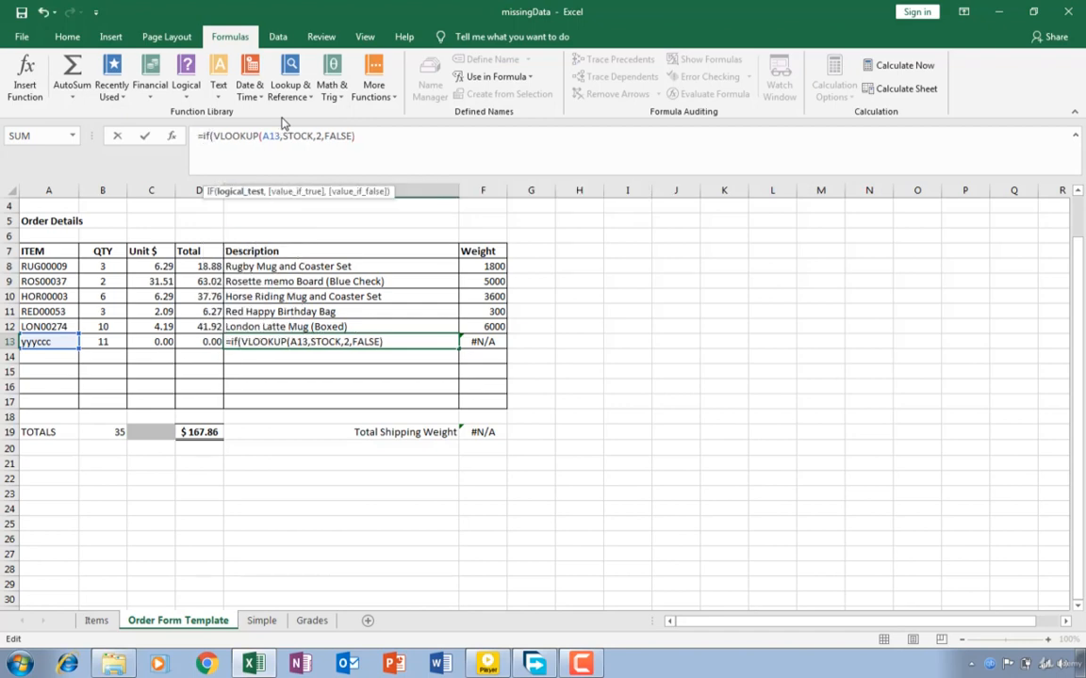
text(is)
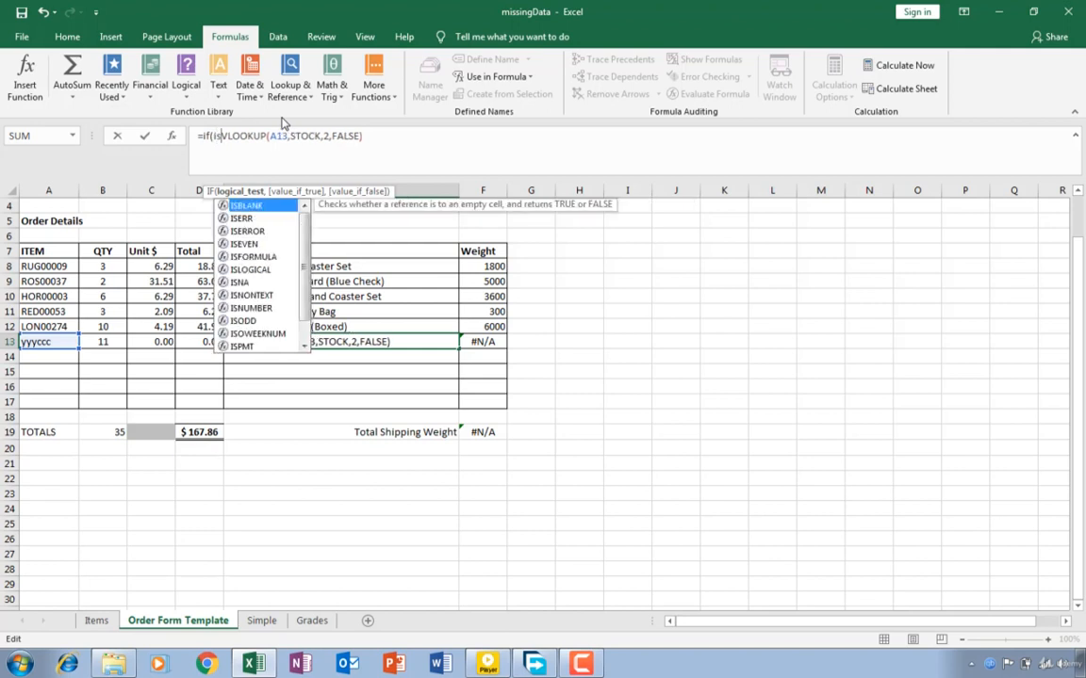
text(na)
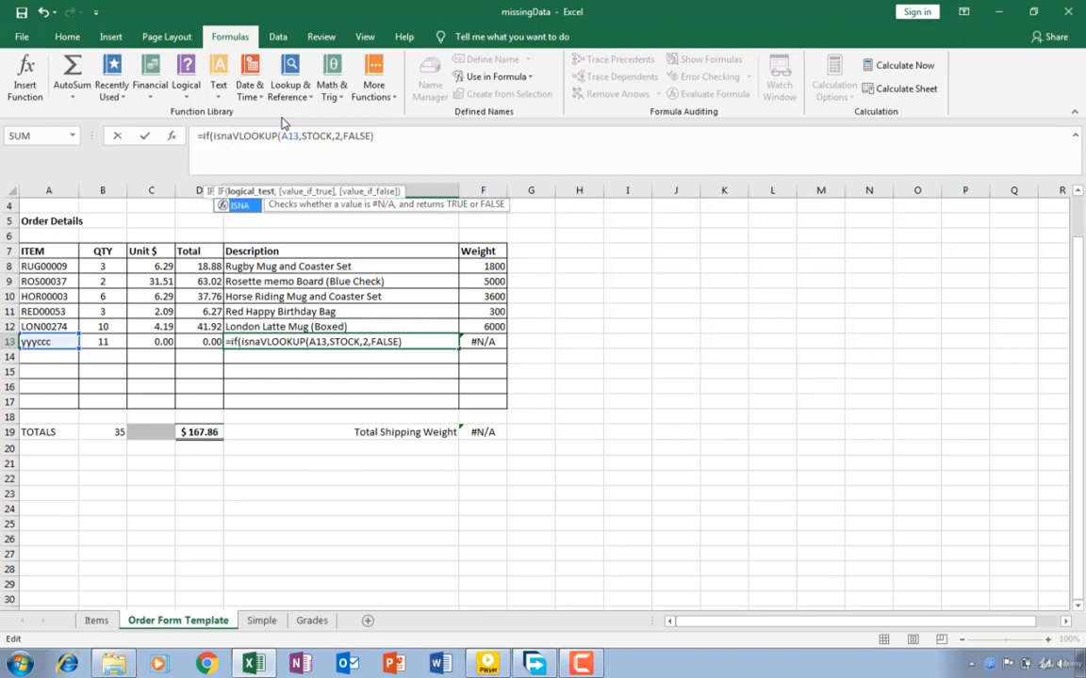
text(()
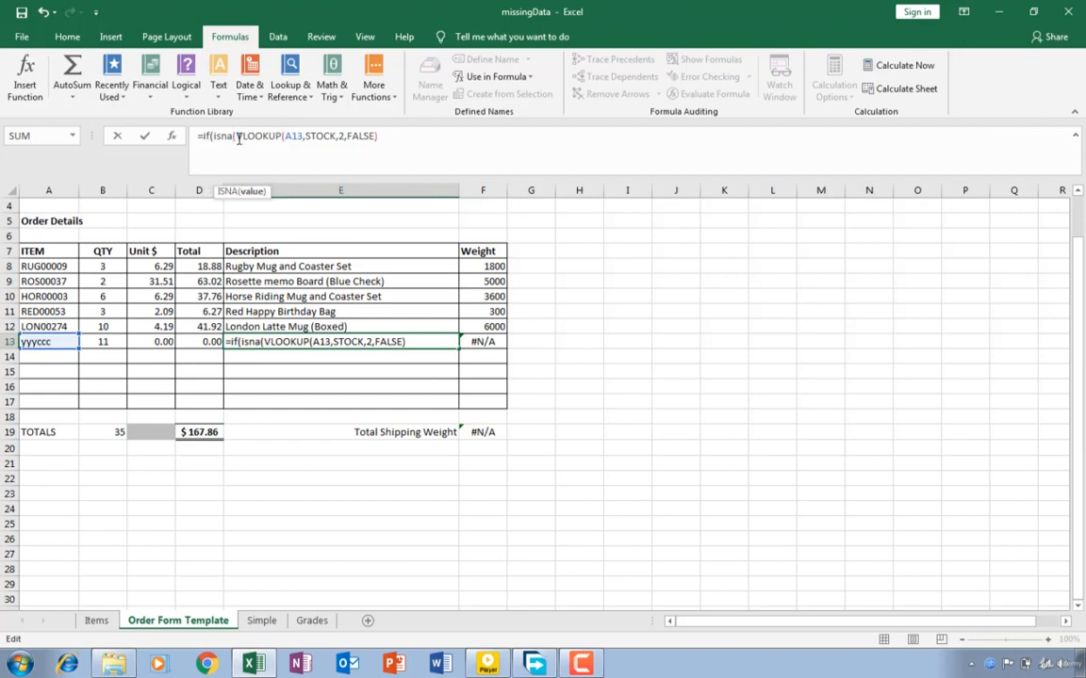
Copy VLOOKUP(A13,STOCK,2,FALSE) within the E13 formula and add the closing parenthesis for ISNA after it.
drag(237, 139, 379, 138)
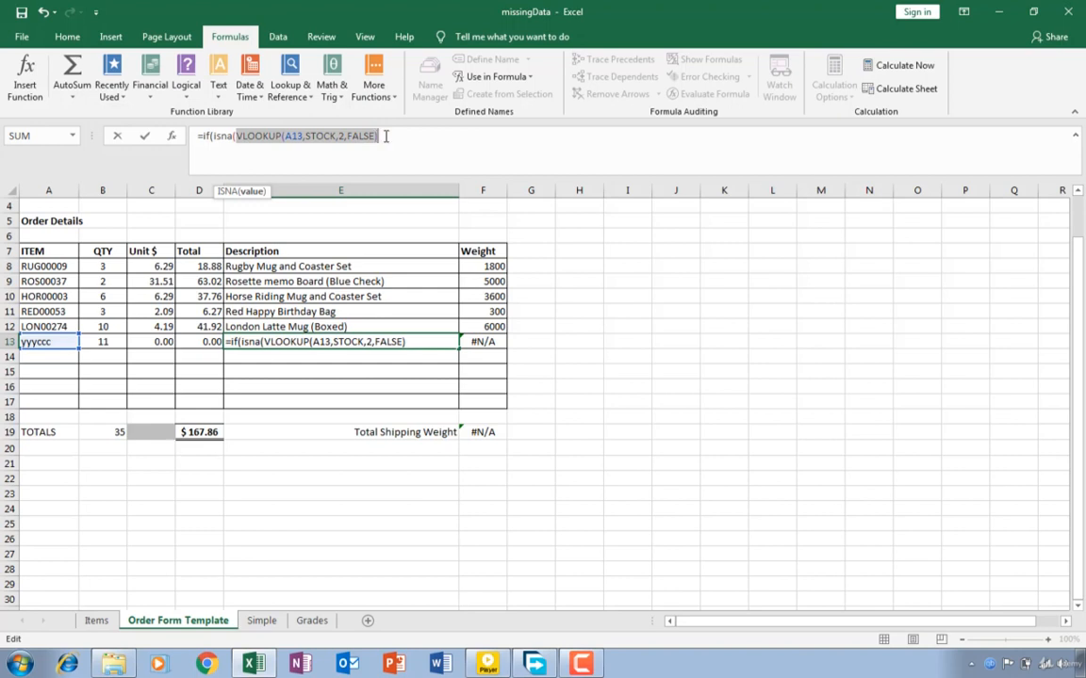
click(385, 136)
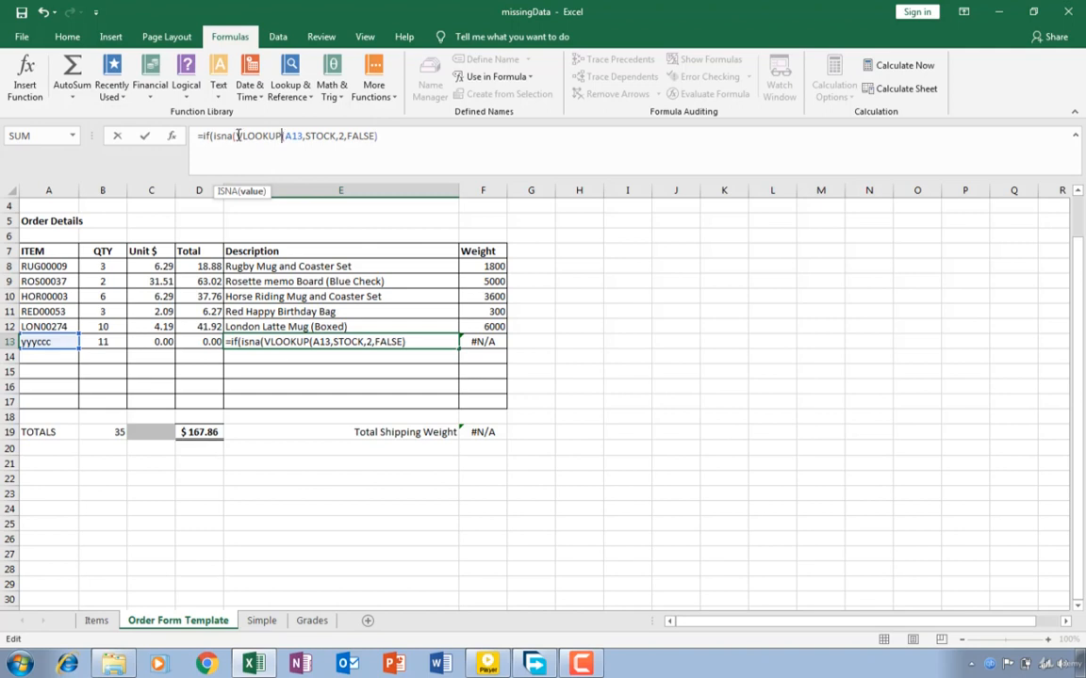
drag(238, 136, 396, 137)
key(ctrl+c)
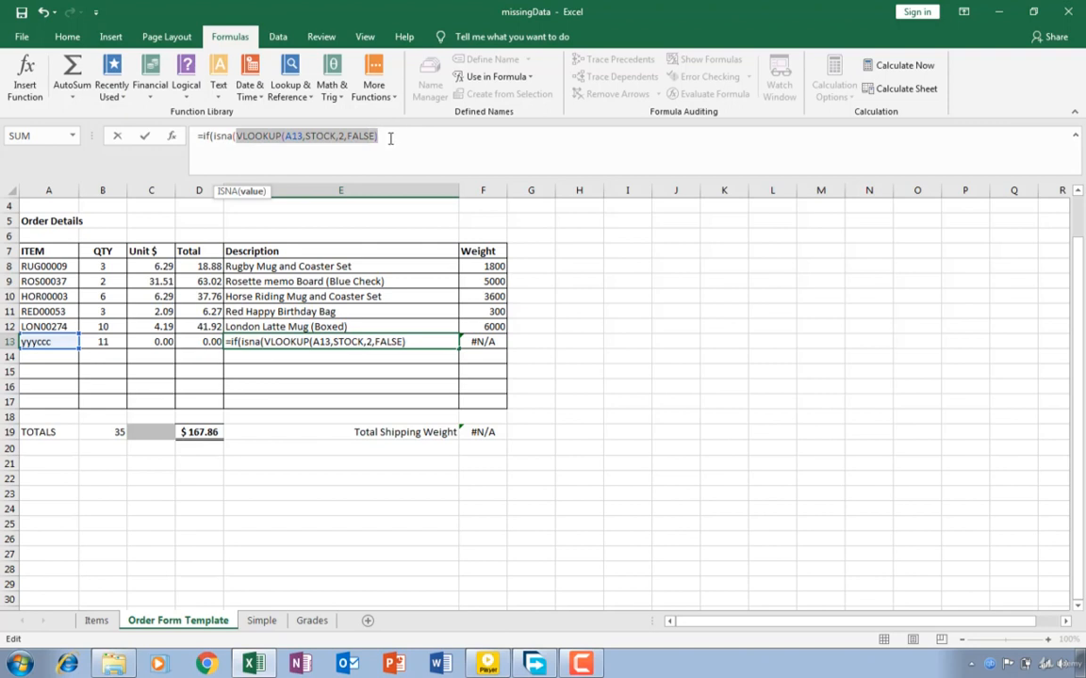
click(391, 138)
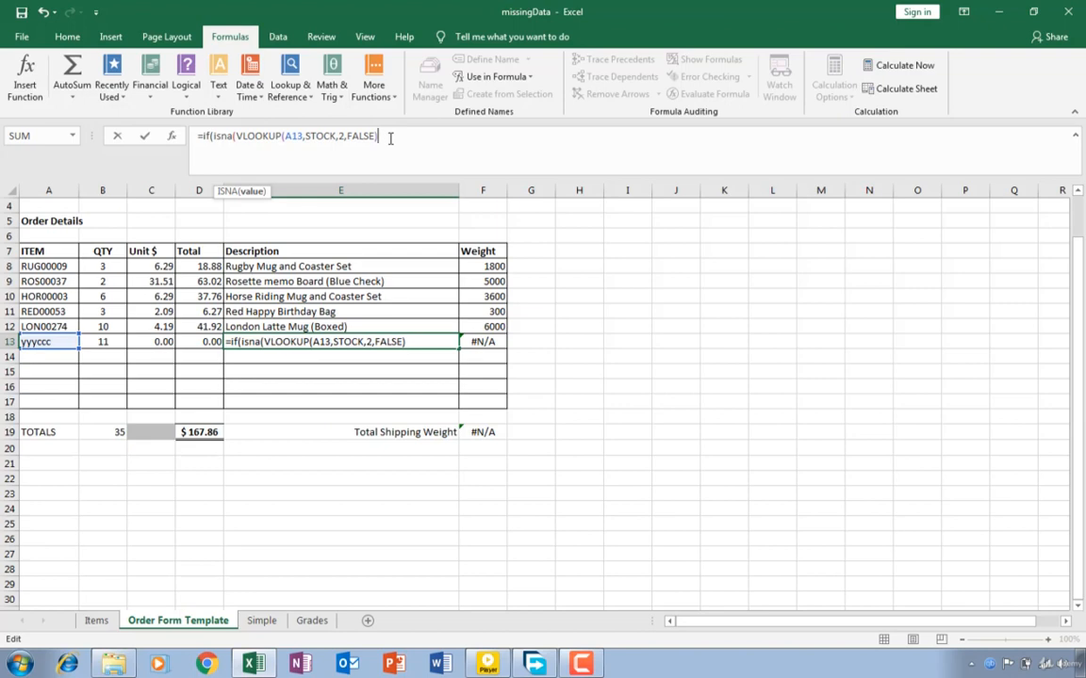
text())
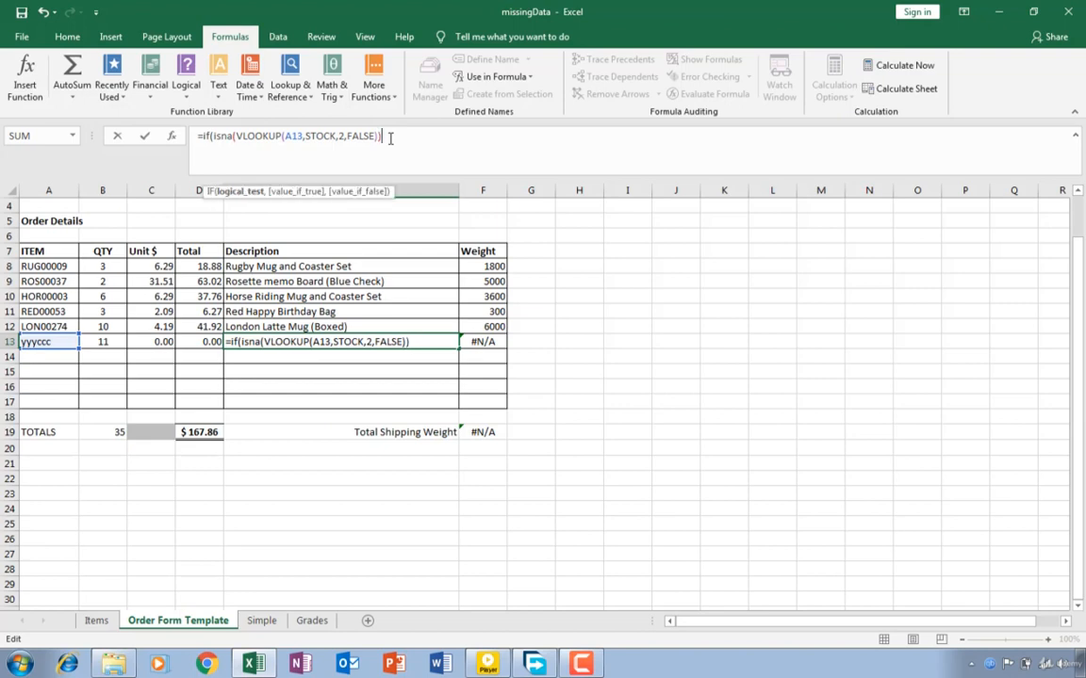
Complete the E13 formula with "" as the value if true and the copied VLOOKUP as the value if false, and enter it.
text(,)
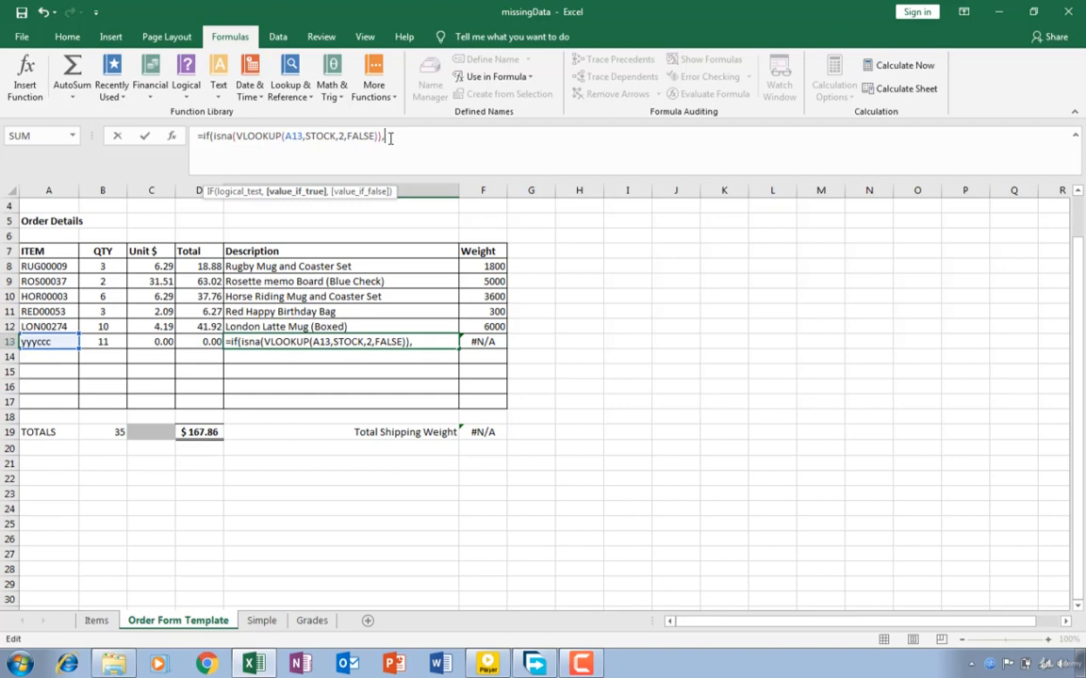
text("",)
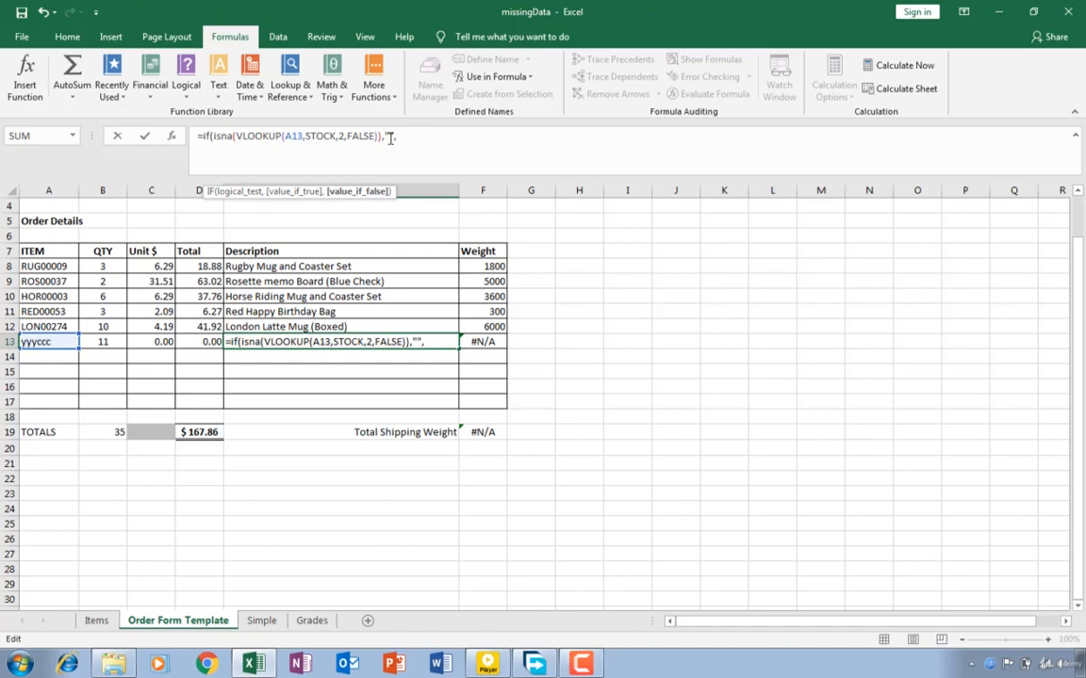
key(ctrl+v)
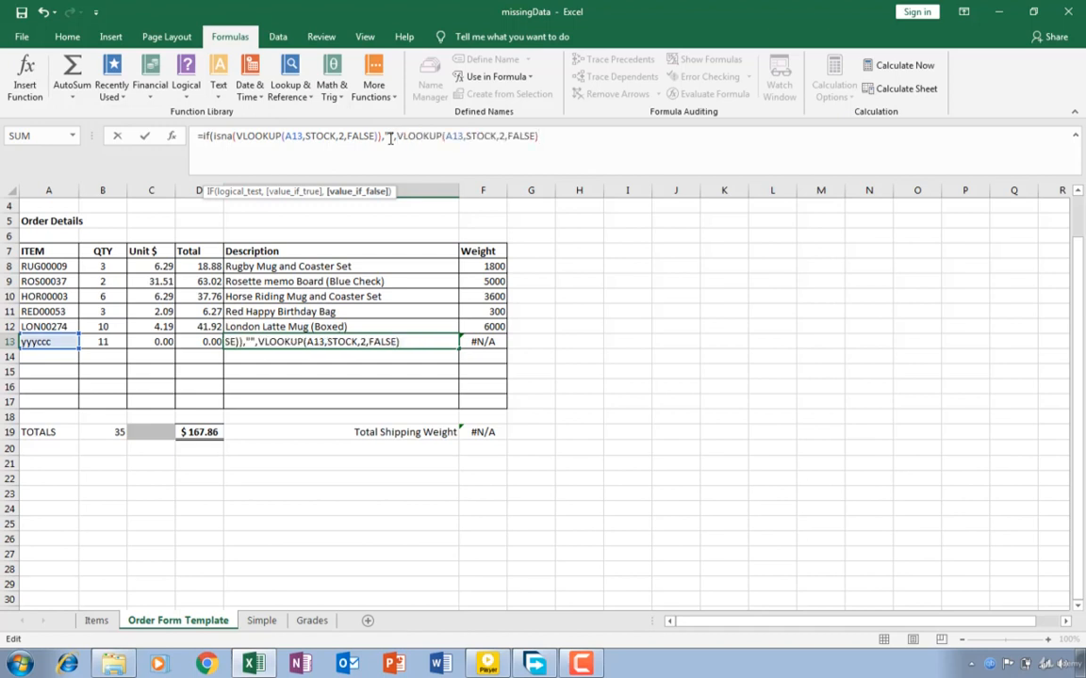
text())
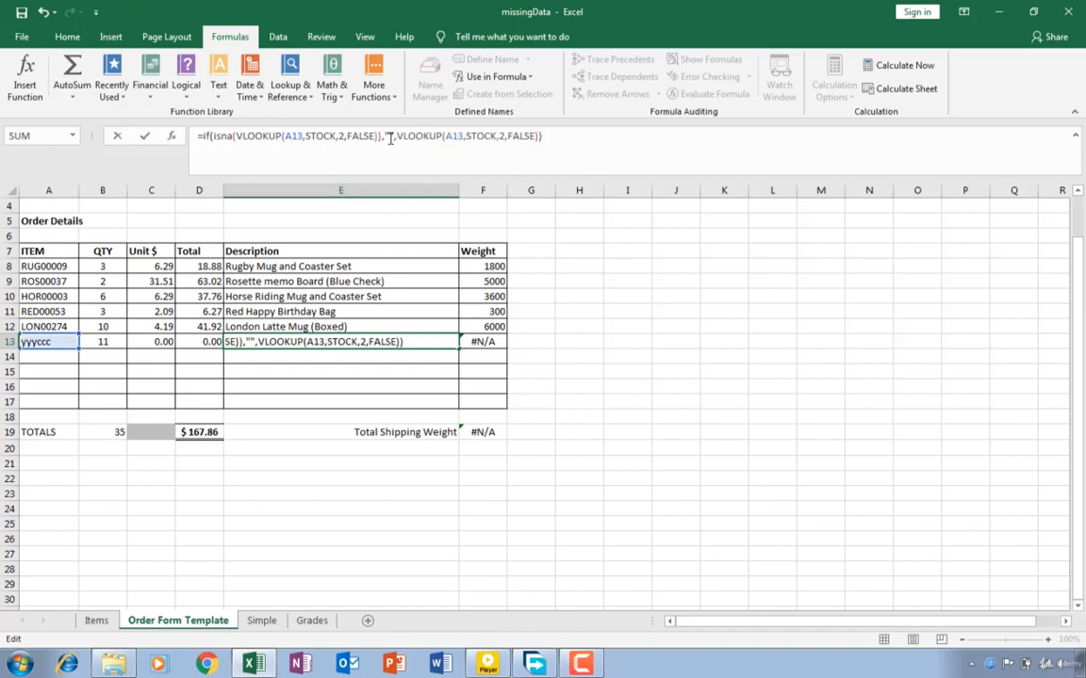
key(Return)
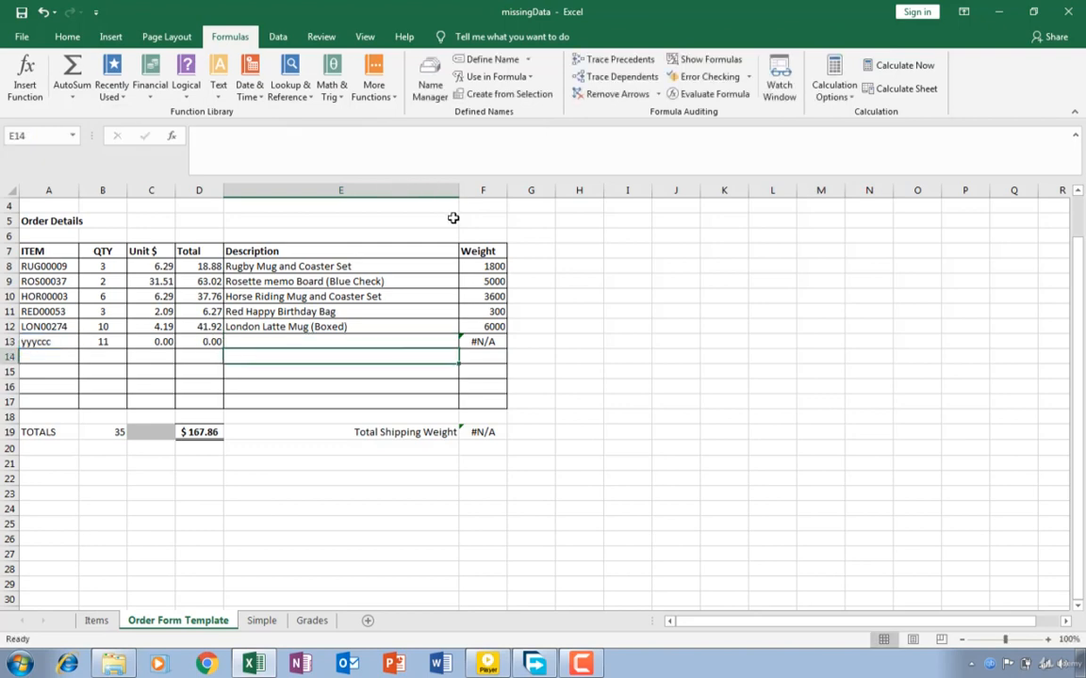
Copy the E13 formula over the Description cells E8:E12 and check the pasted formula in E8.
click(266, 339)
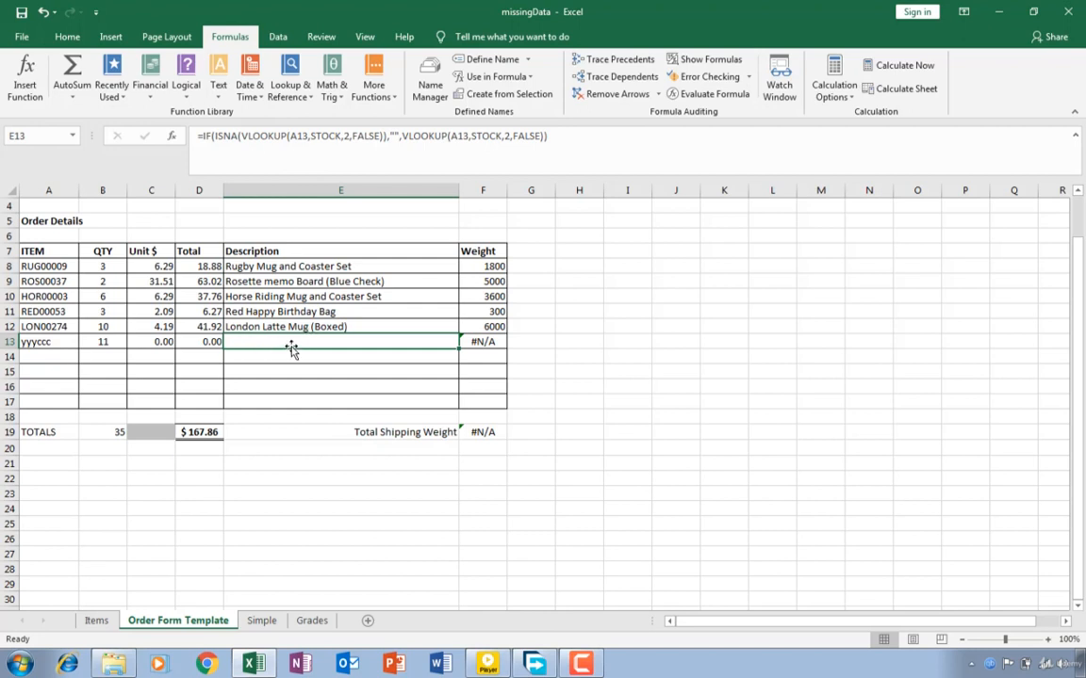
click(483, 341)
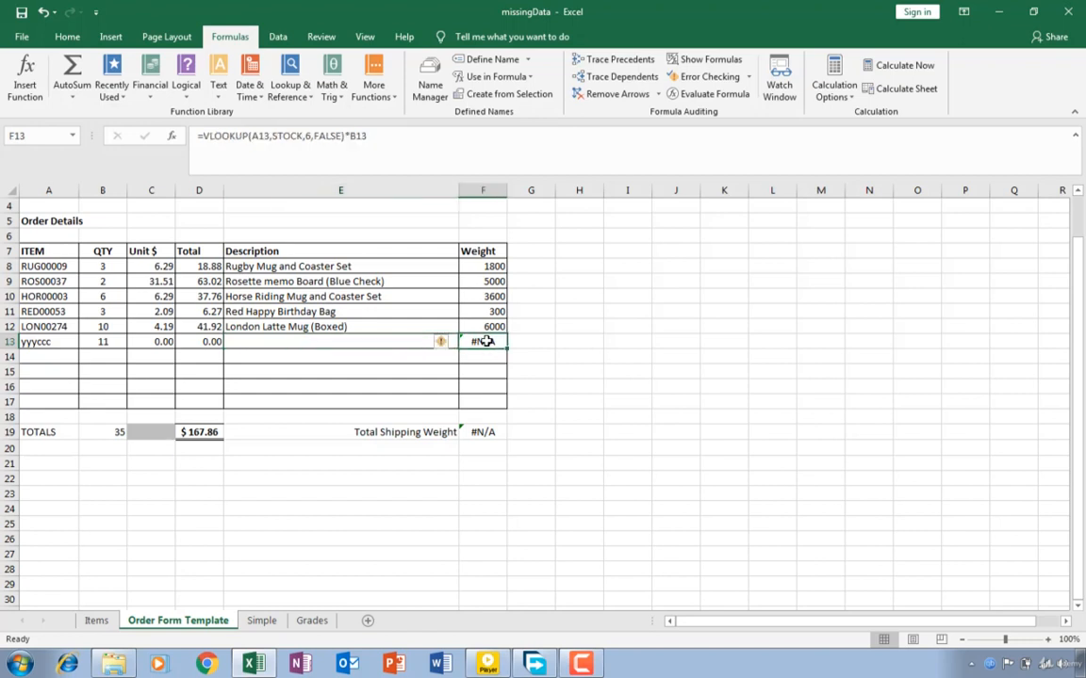
click(321, 342)
click(290, 294)
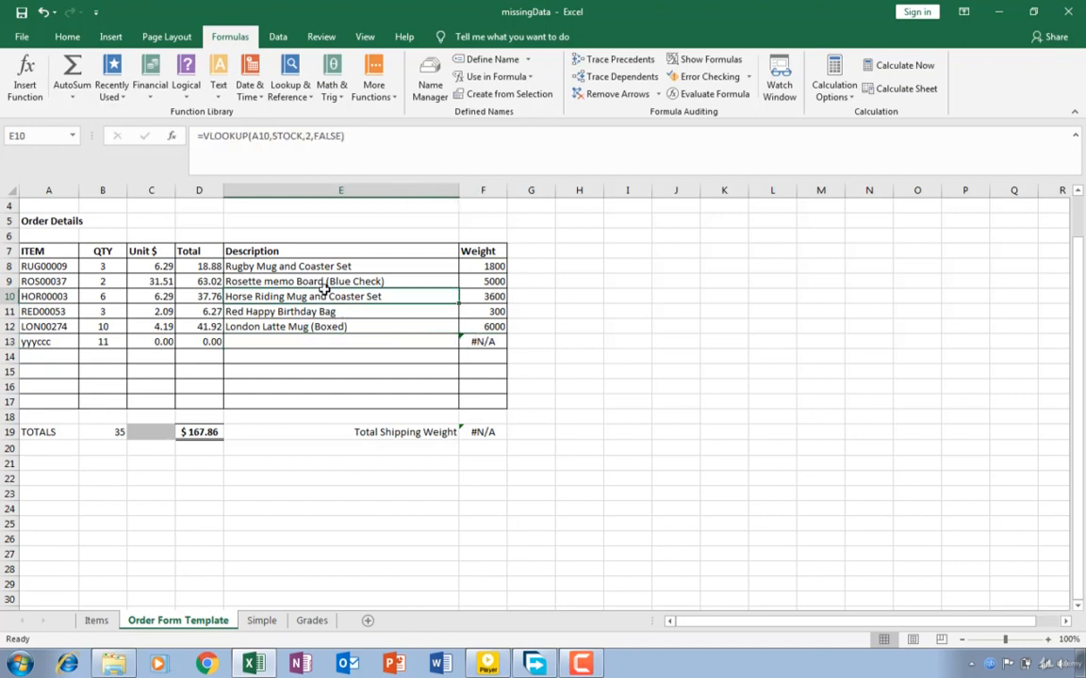
click(309, 343)
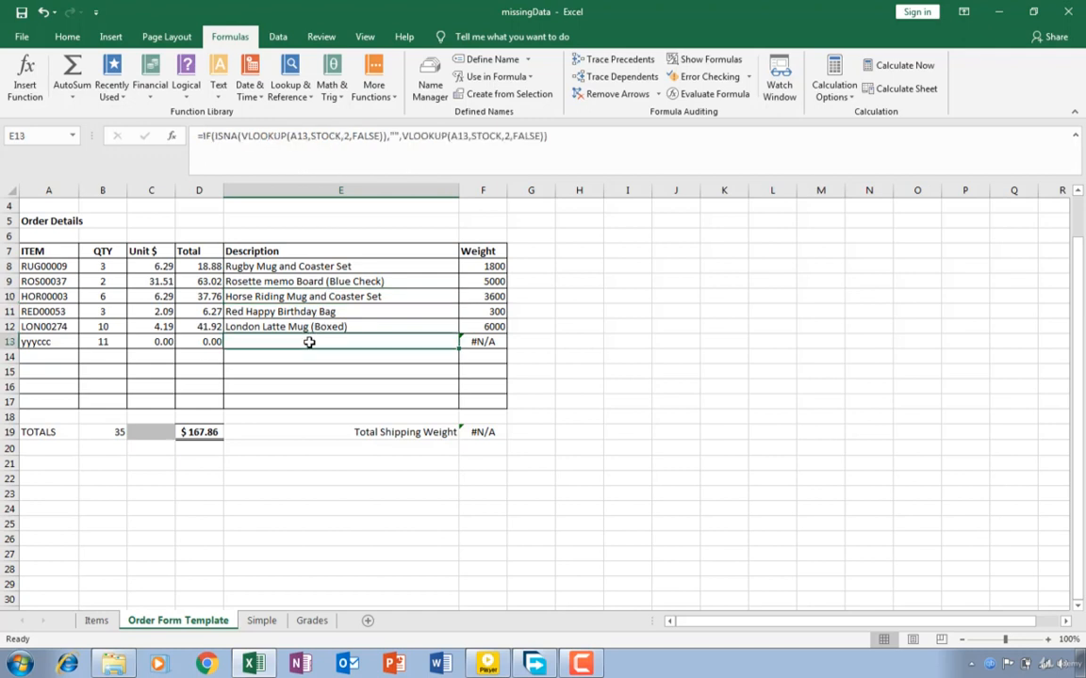
key(ctrl+c)
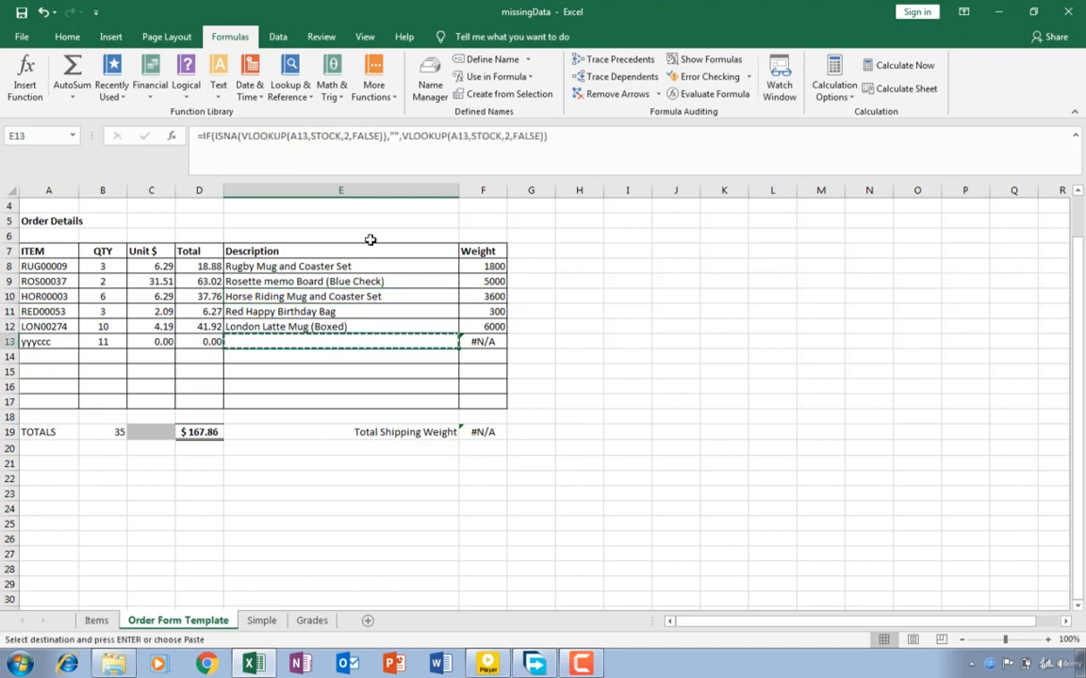
drag(343, 266, 340, 326)
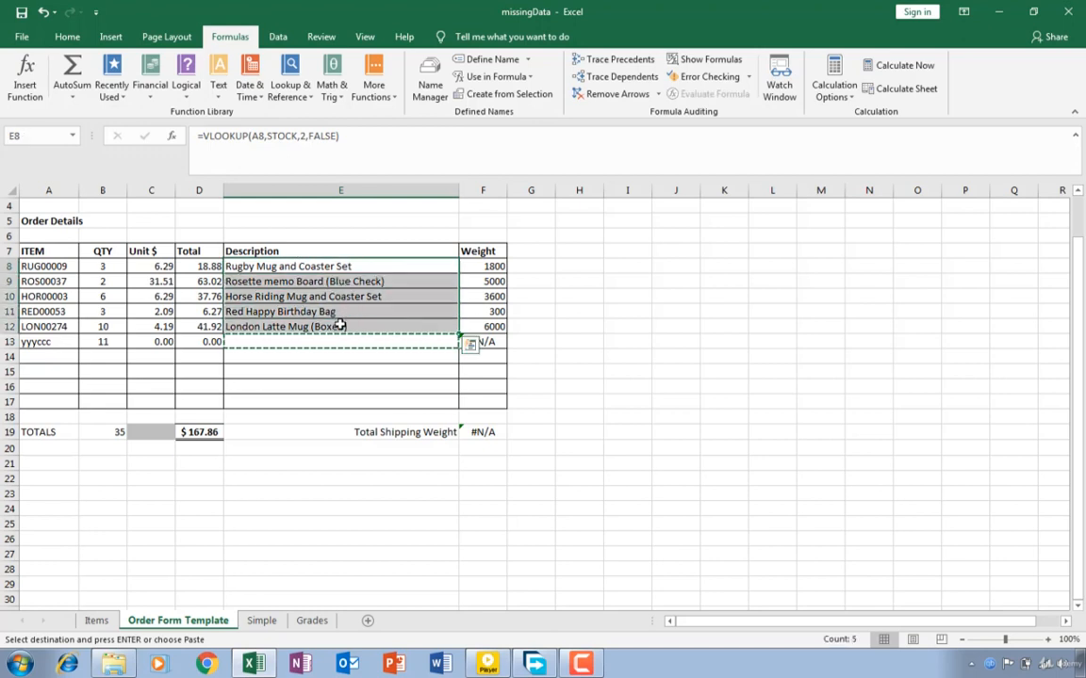
key(ctrl+v)
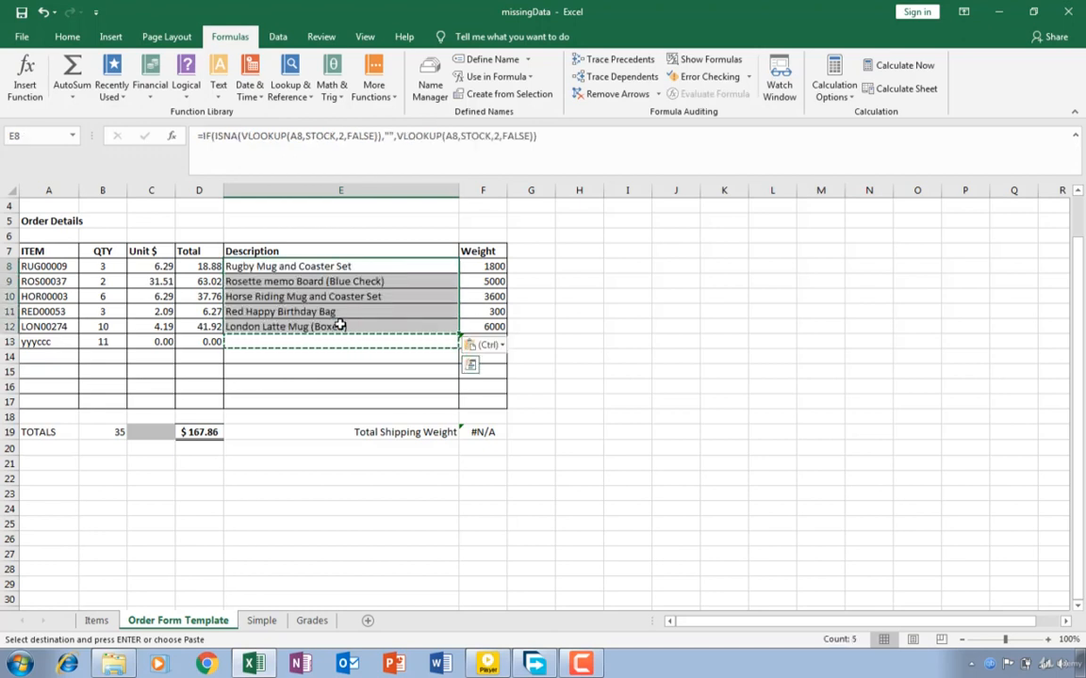
click(327, 267)
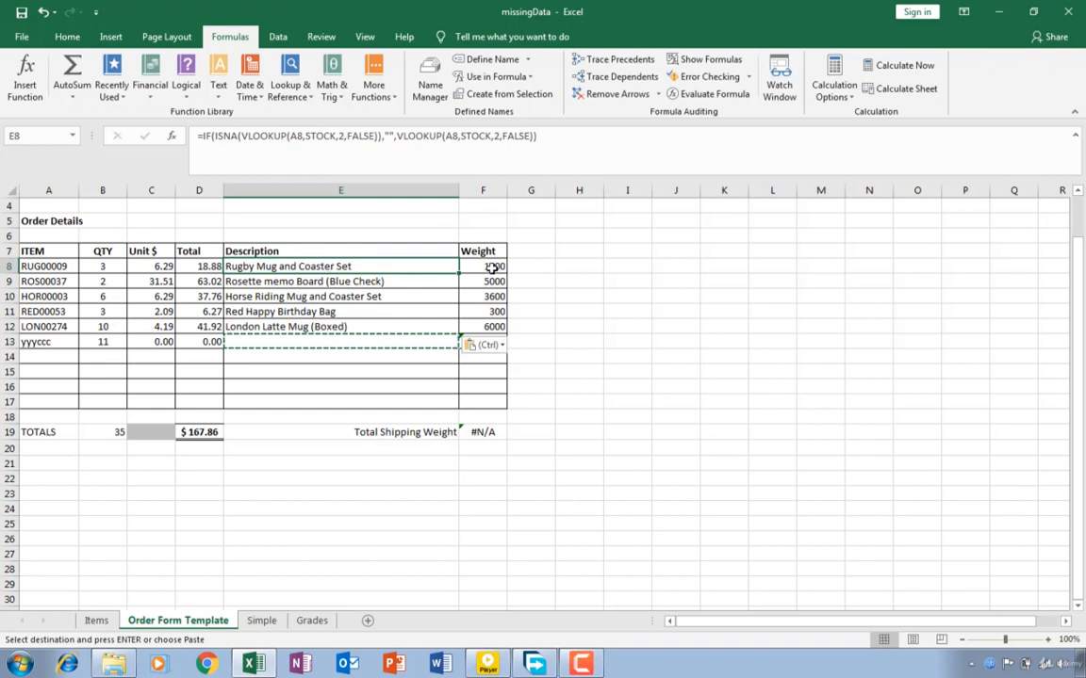
key(Escape)
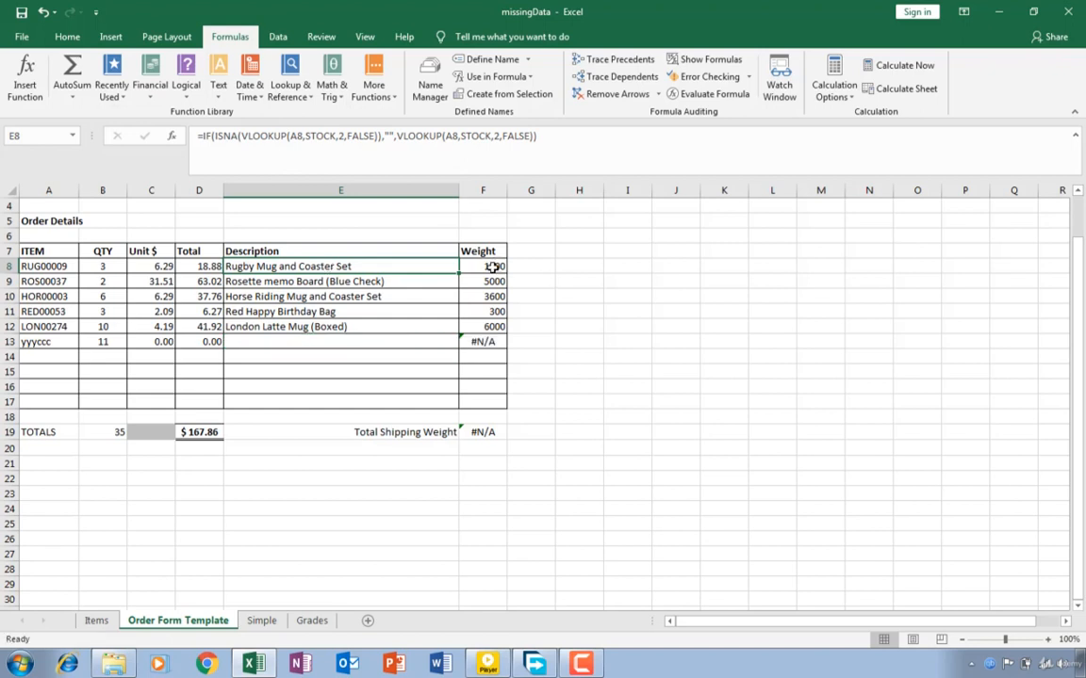
Wrap VLOOKUP(A8,STOCK,6,FALSE)*B8 in the Weight formula of cell F8 in ISNA( ) as the logical test of an IF function.
click(492, 266)
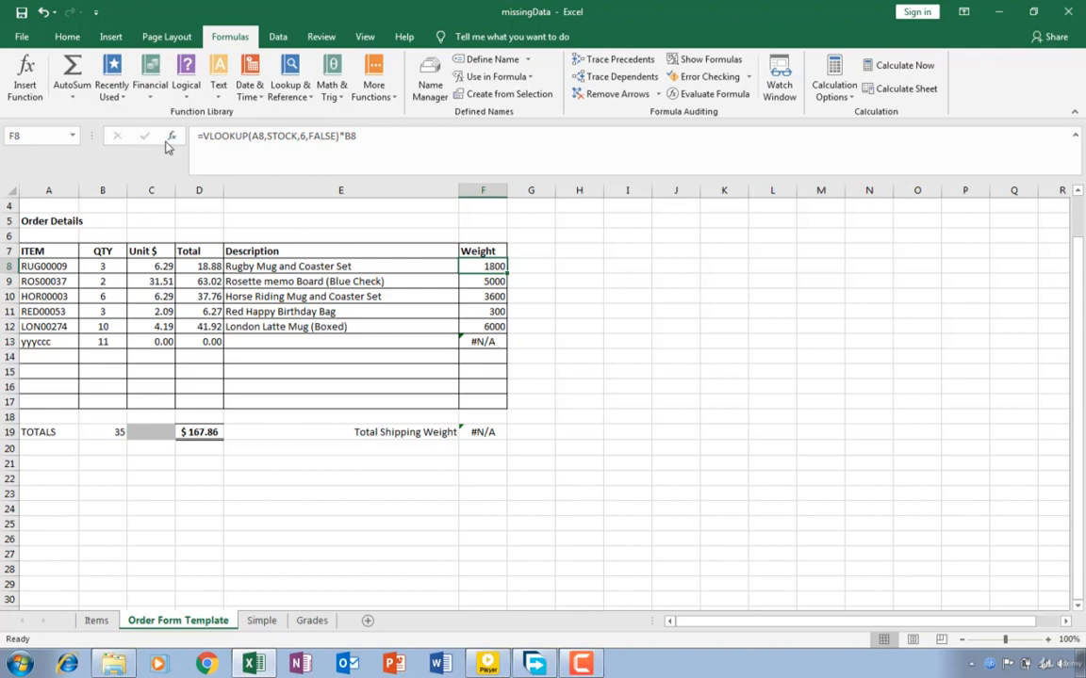
click(204, 135)
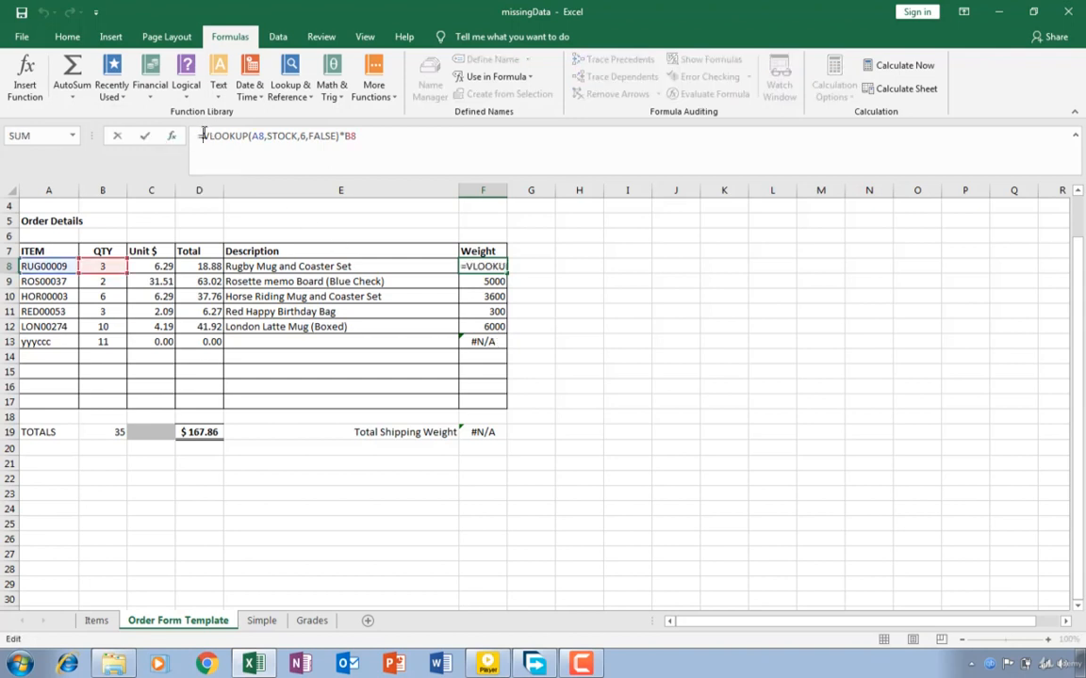
text(if)
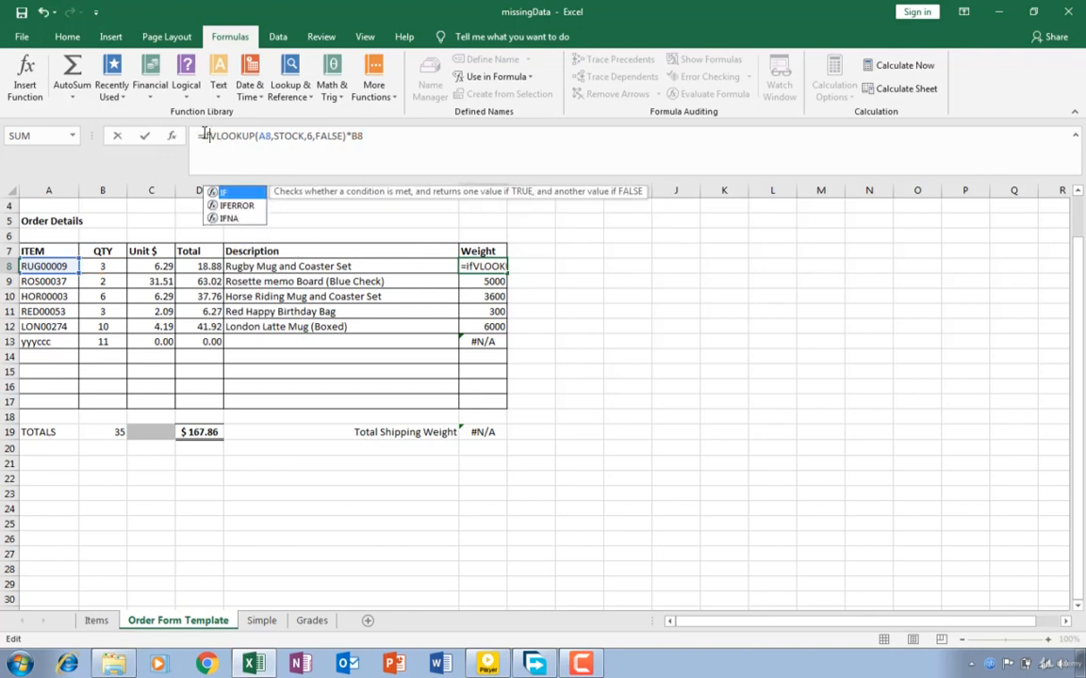
text((is)
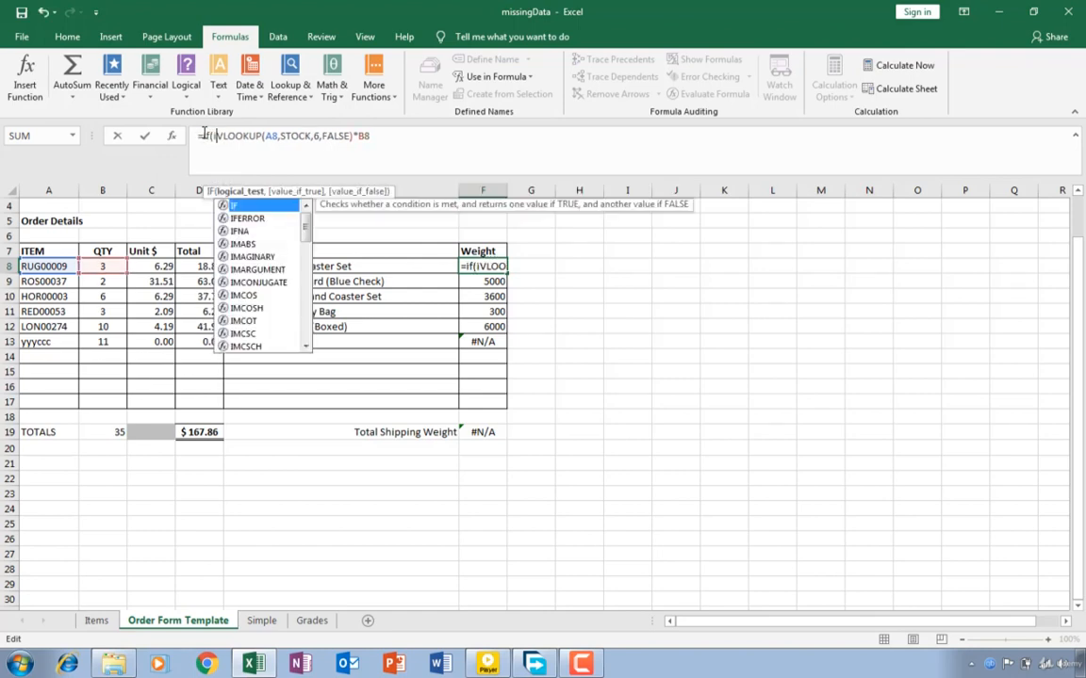
text(na)
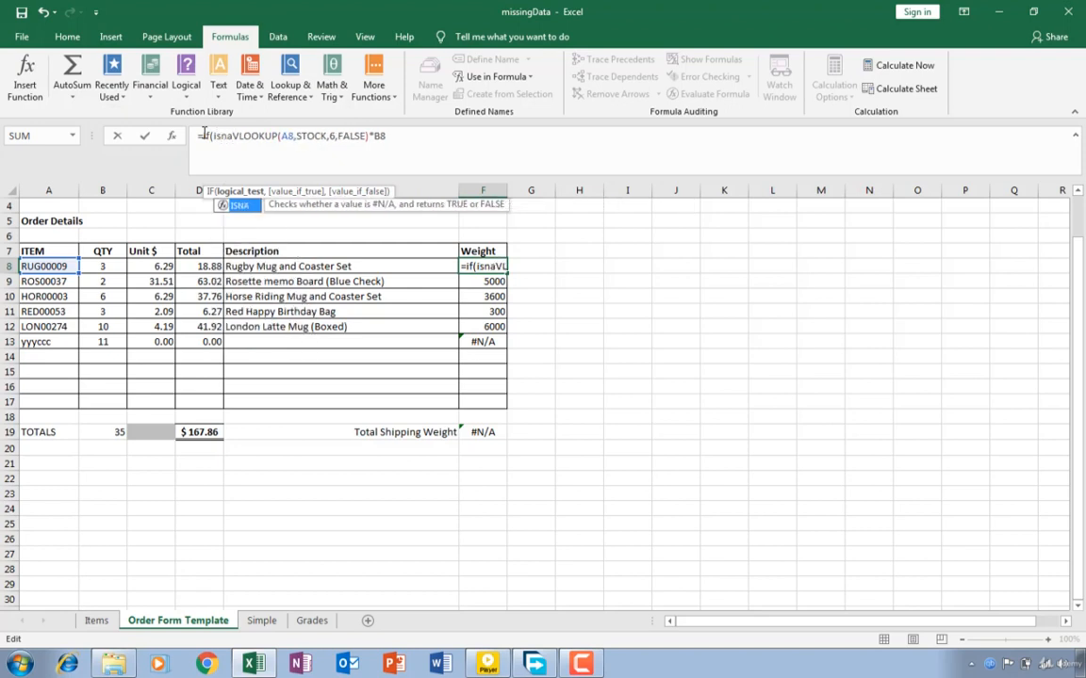
text(()
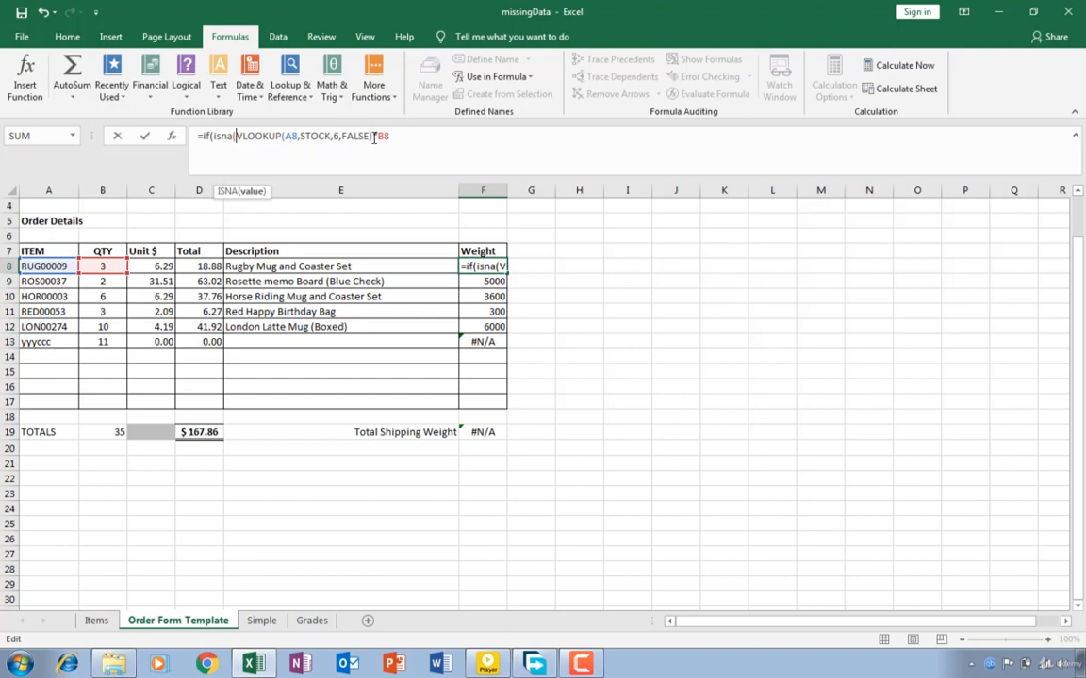
drag(237, 136, 352, 149)
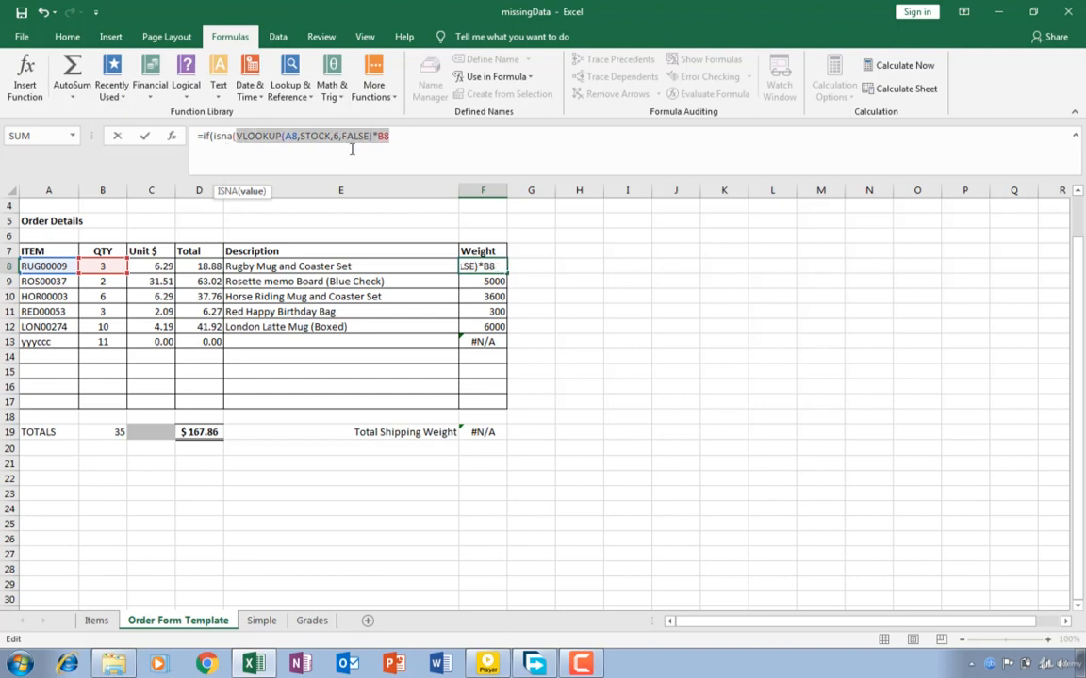
click(396, 138)
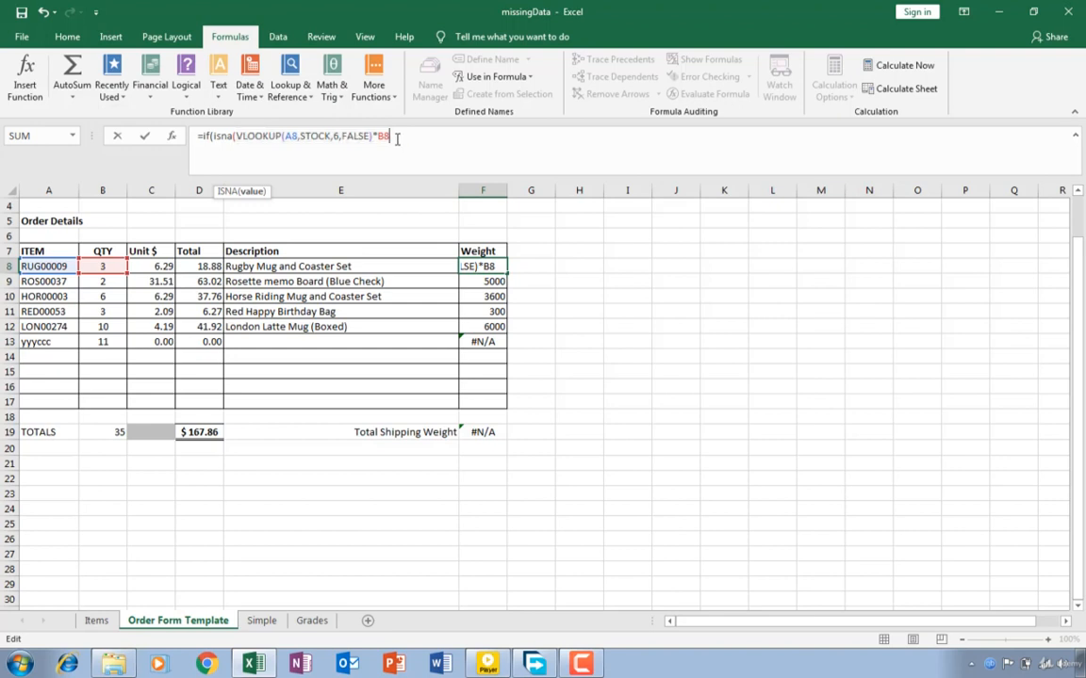
text())
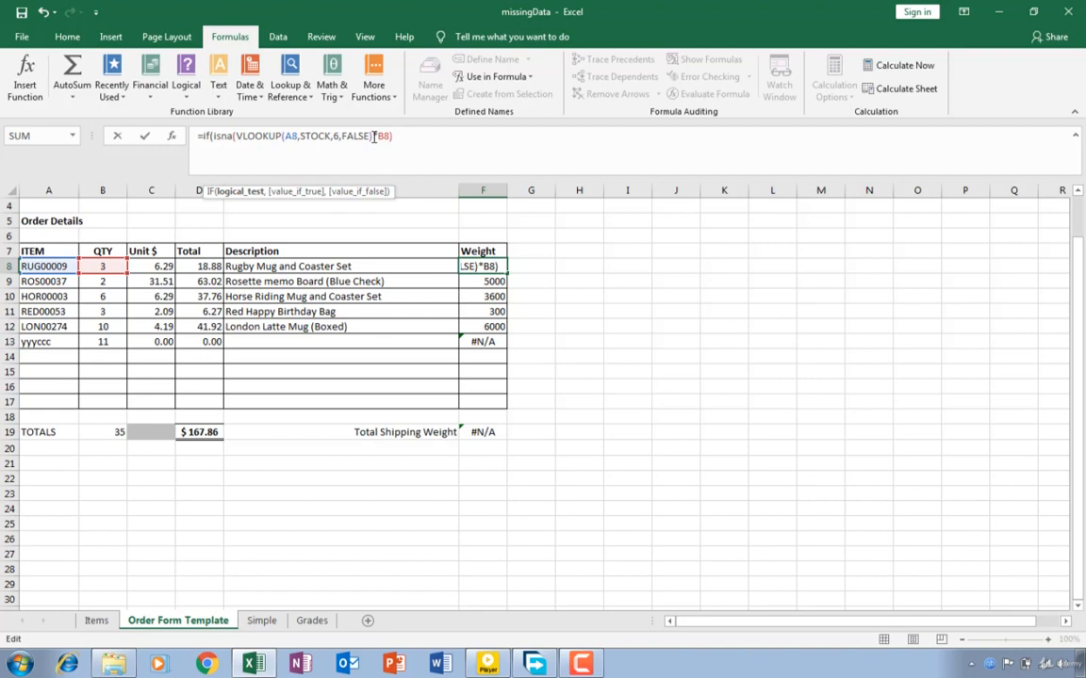
Close ISNA before *B8 in the F8 formula, with 0 as value if true and the copied VLOOKUP(A8,STOCK,6,FALSE)*B8 as value if false.
key(BackSpace)
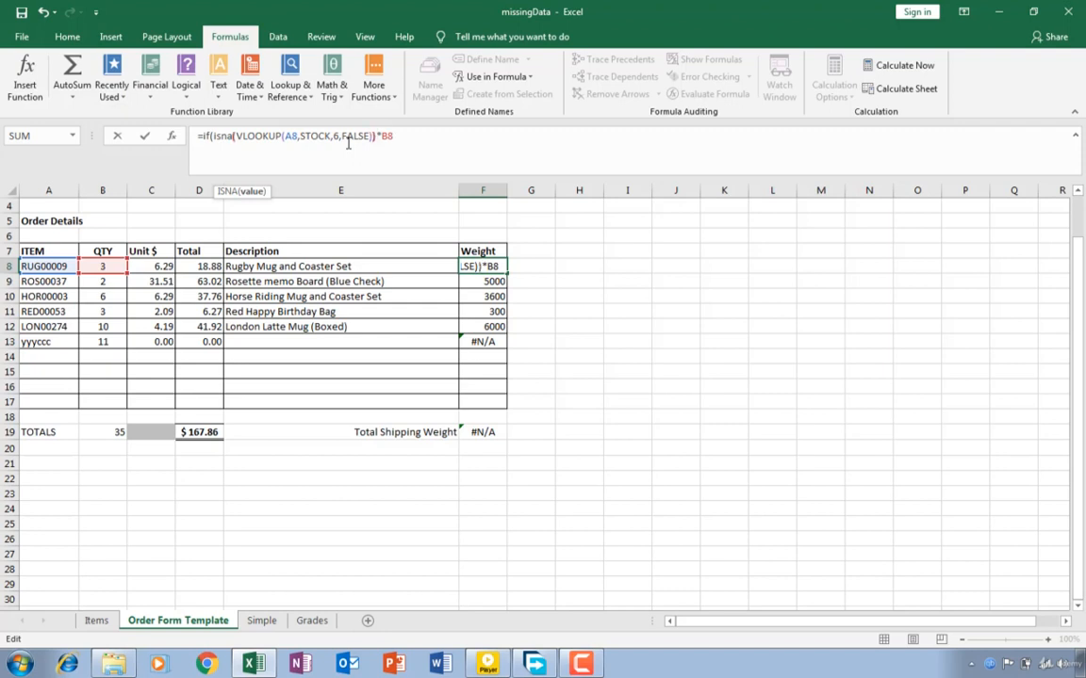
text())
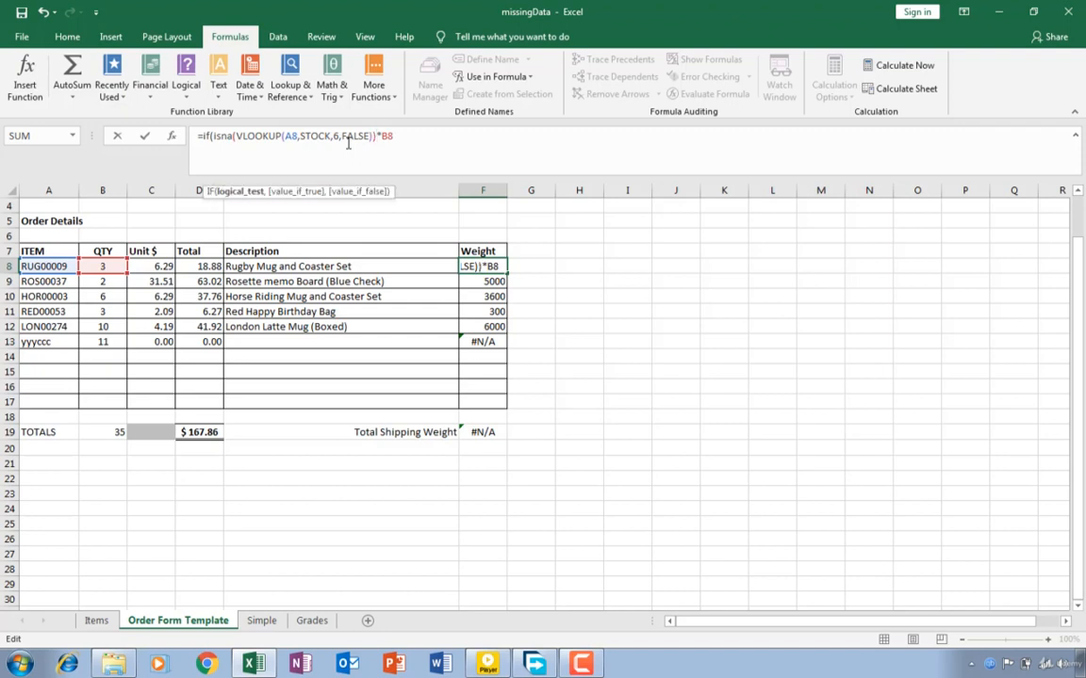
text(,)
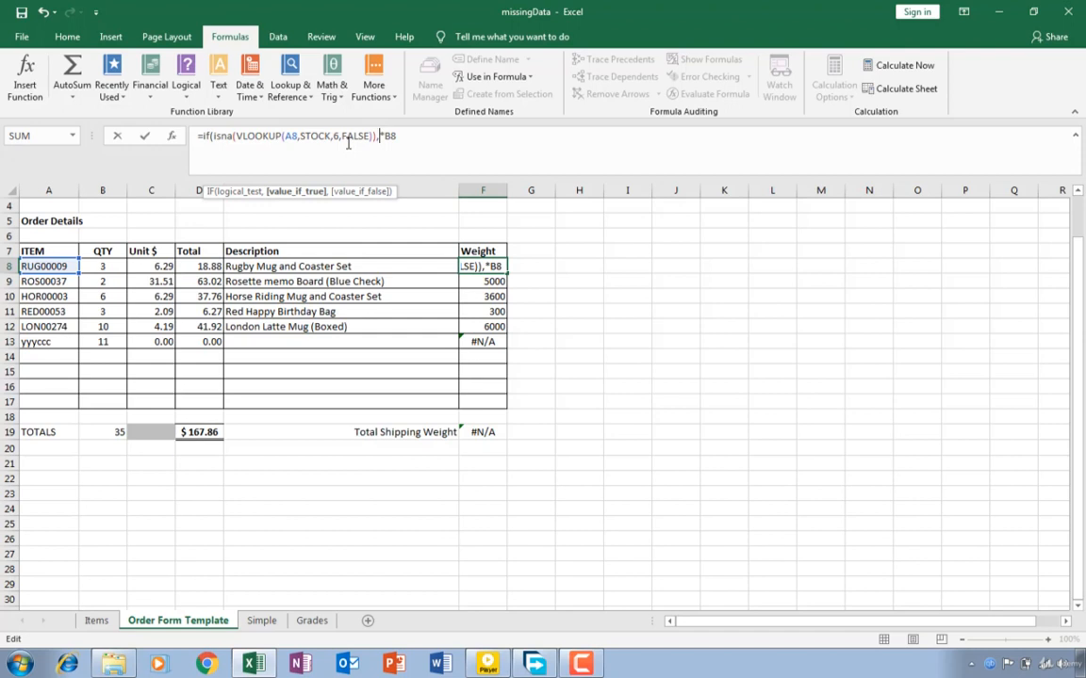
text(0)
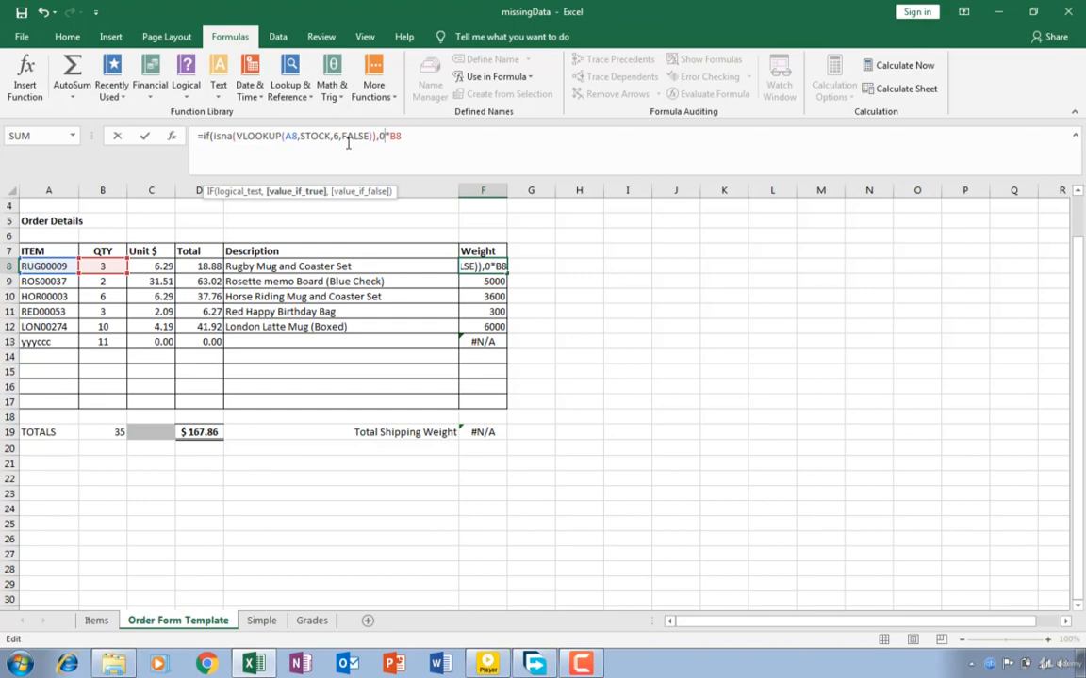
text(,)
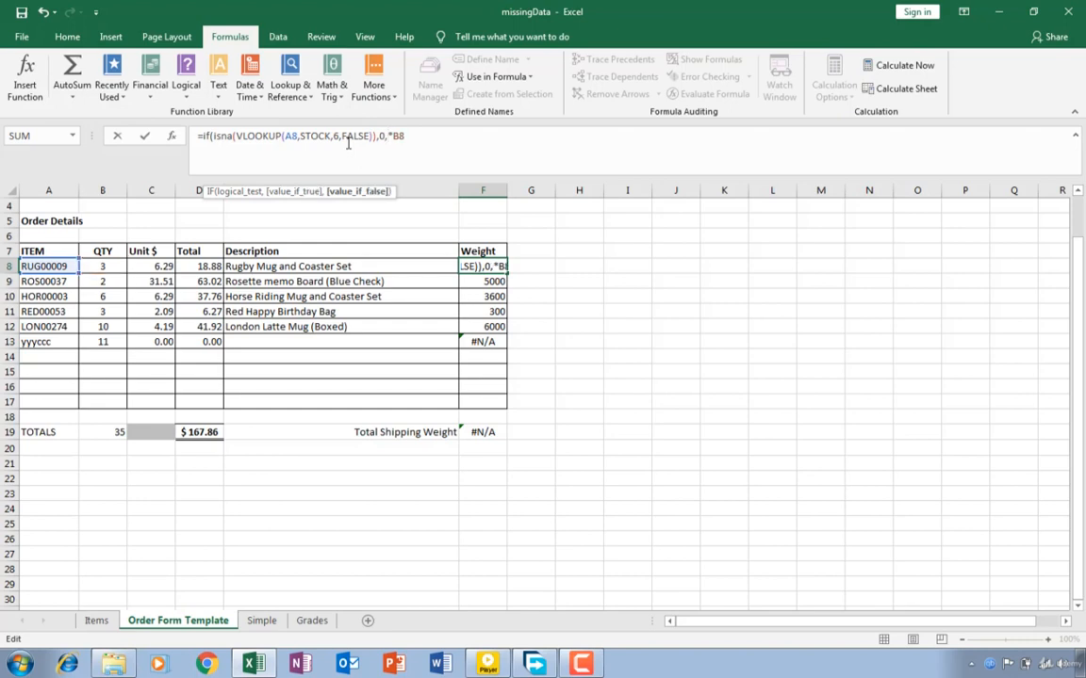
key(ctrl+v)
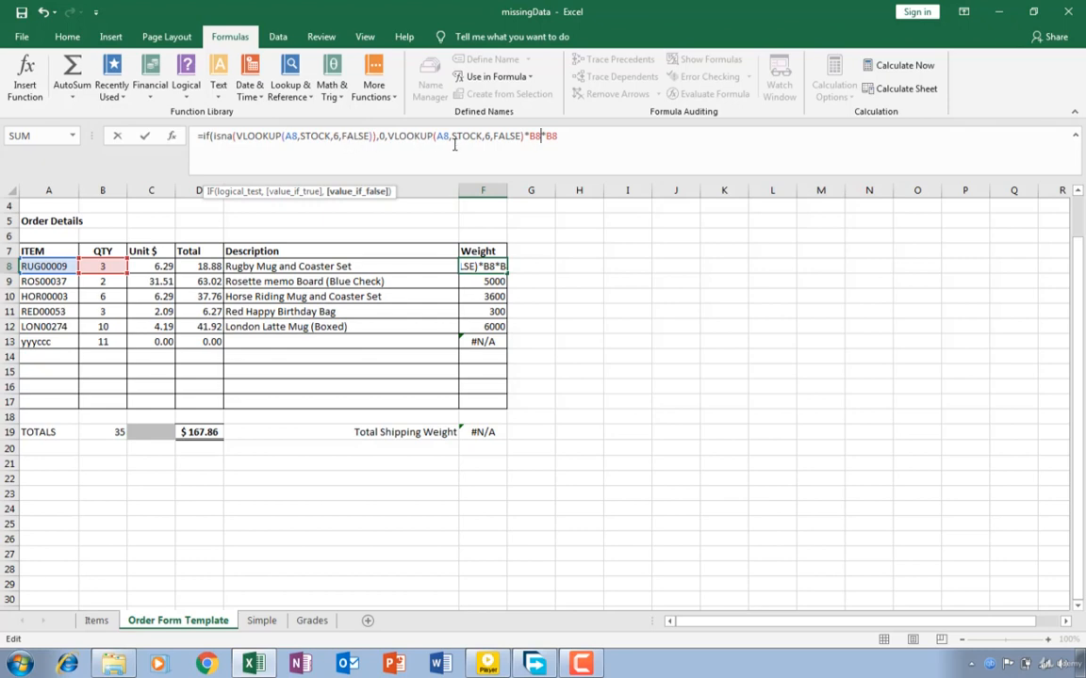
Close the IF function before *B8, remove the duplicate *B8 at the end, and enter the F8 formula.
click(525, 136)
text())
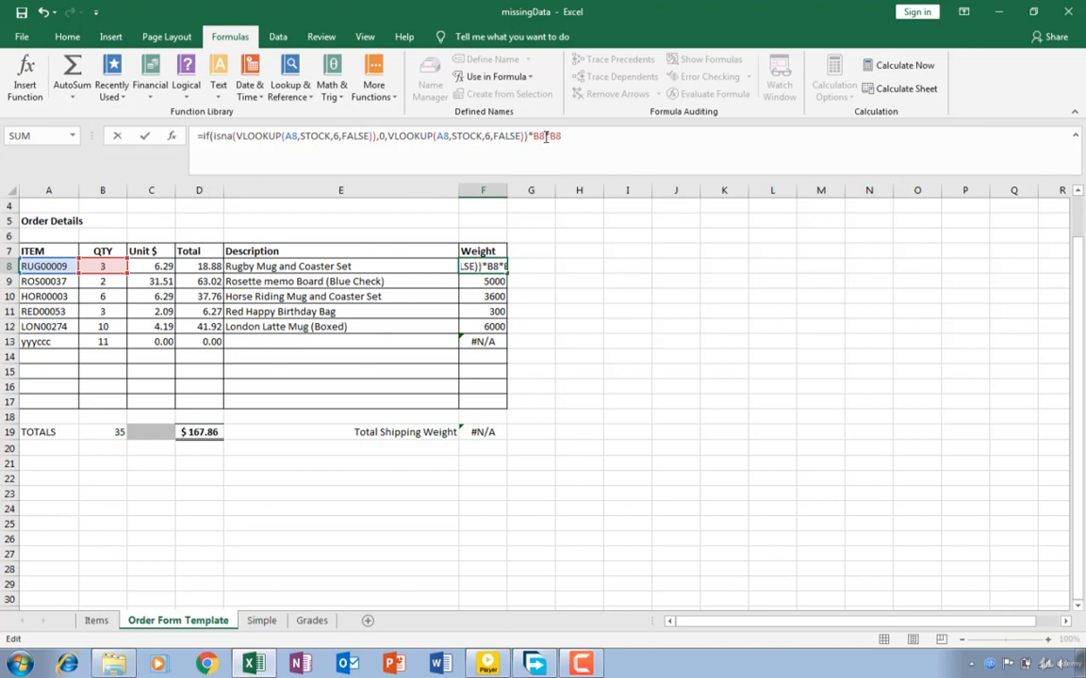
drag(546, 136, 569, 137)
key(BackSpace)
key(Return)
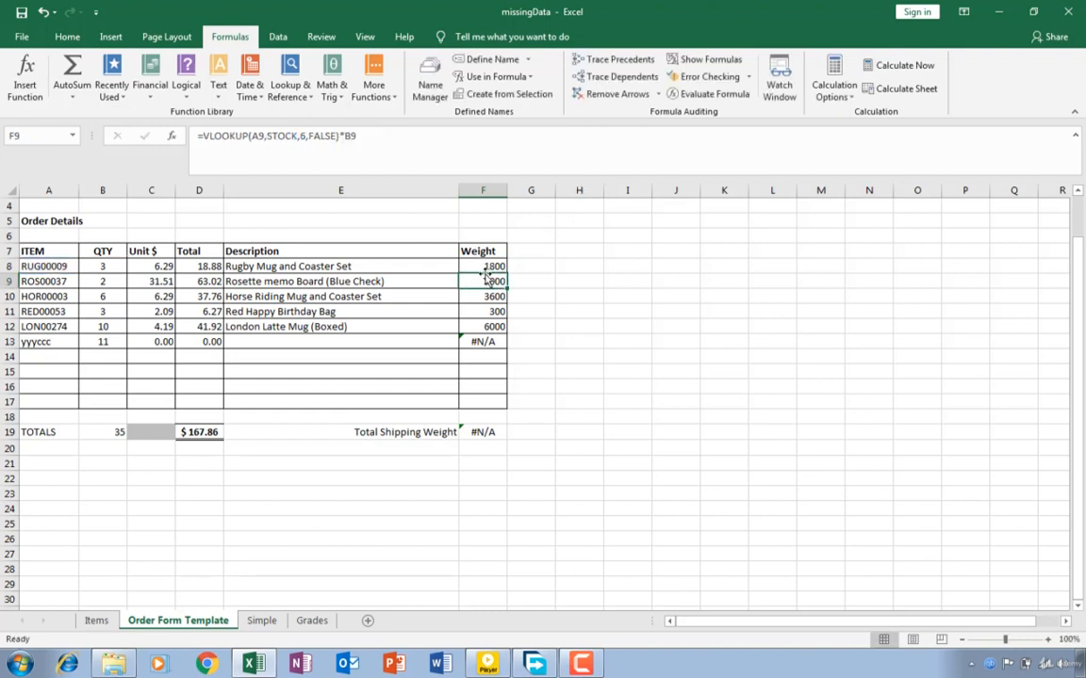
Fill the Weight formula from F8 down to F13 and check the copied formula in F13.
click(484, 267)
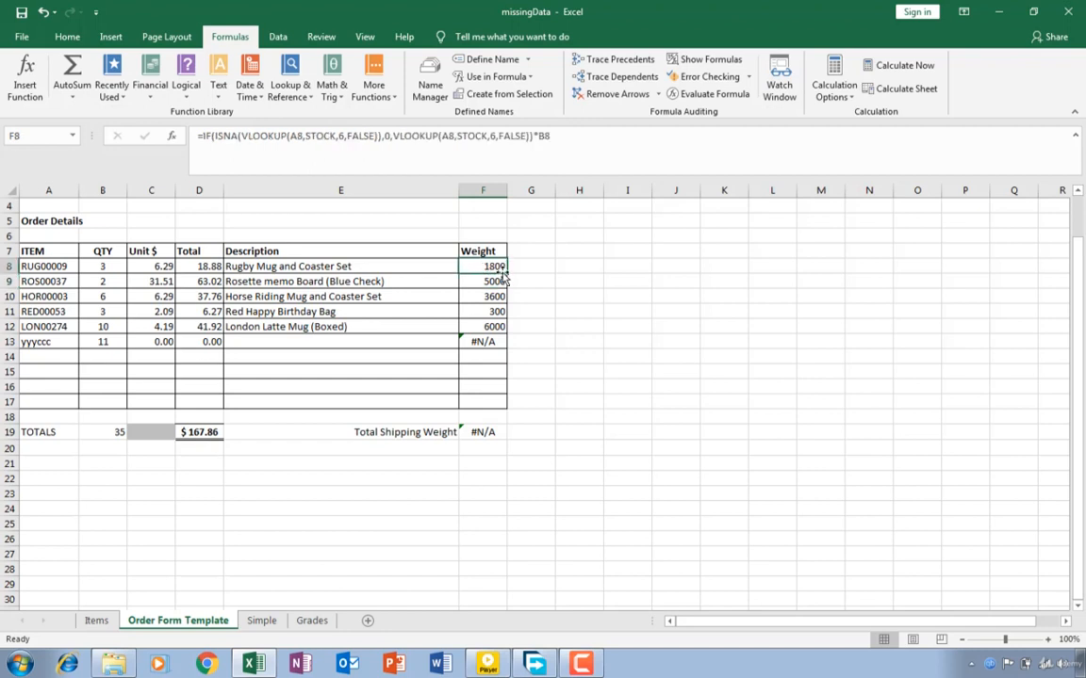
drag(505, 272, 495, 348)
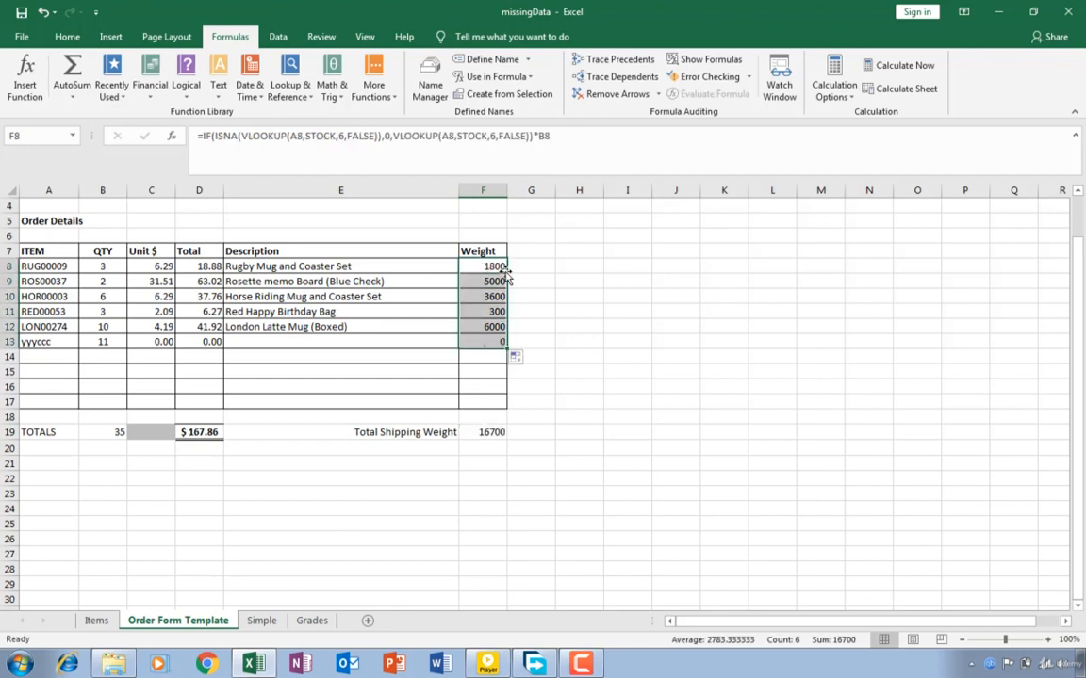
click(479, 342)
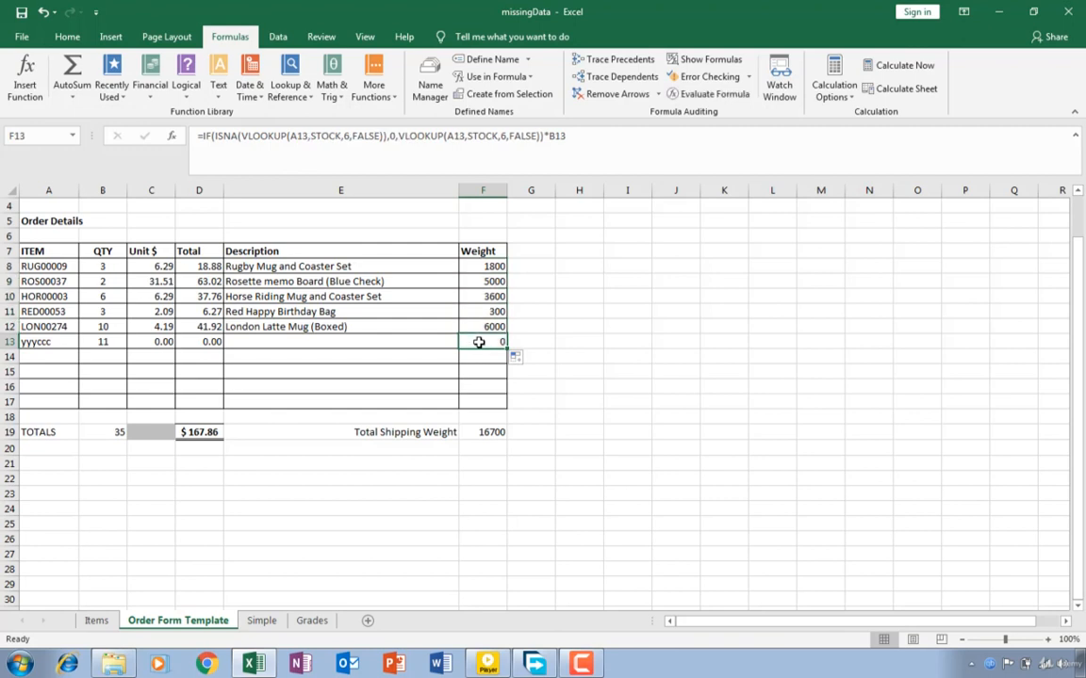